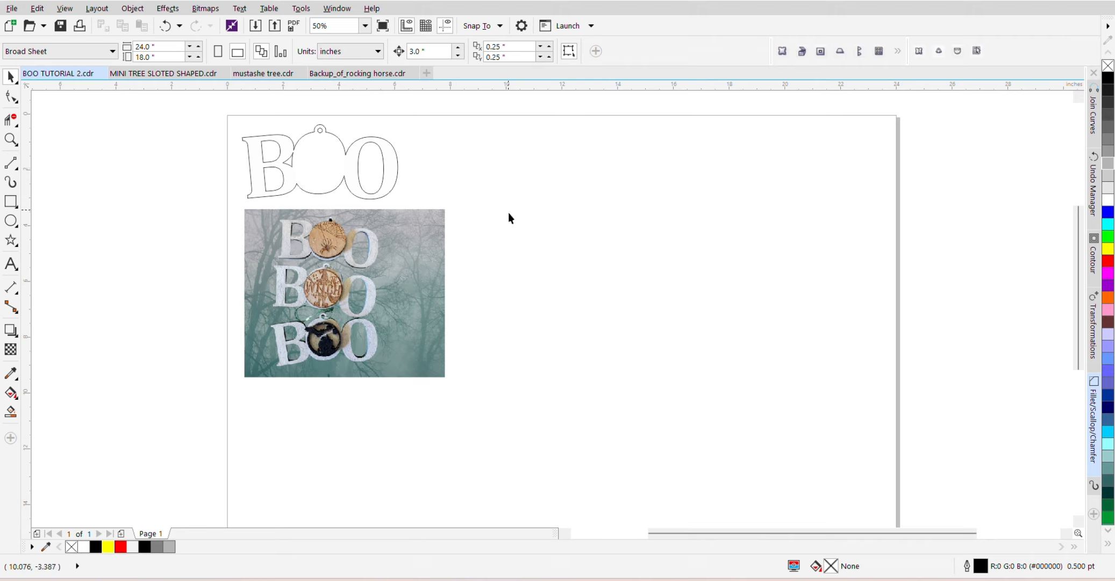
Add the artistic text BOO beside the reference photo and enlarge it to about 4.16 inches wide
{"action": "left_click", "coordinate": [11, 263]}
{"action": "left_click", "coordinate": [535, 284]}
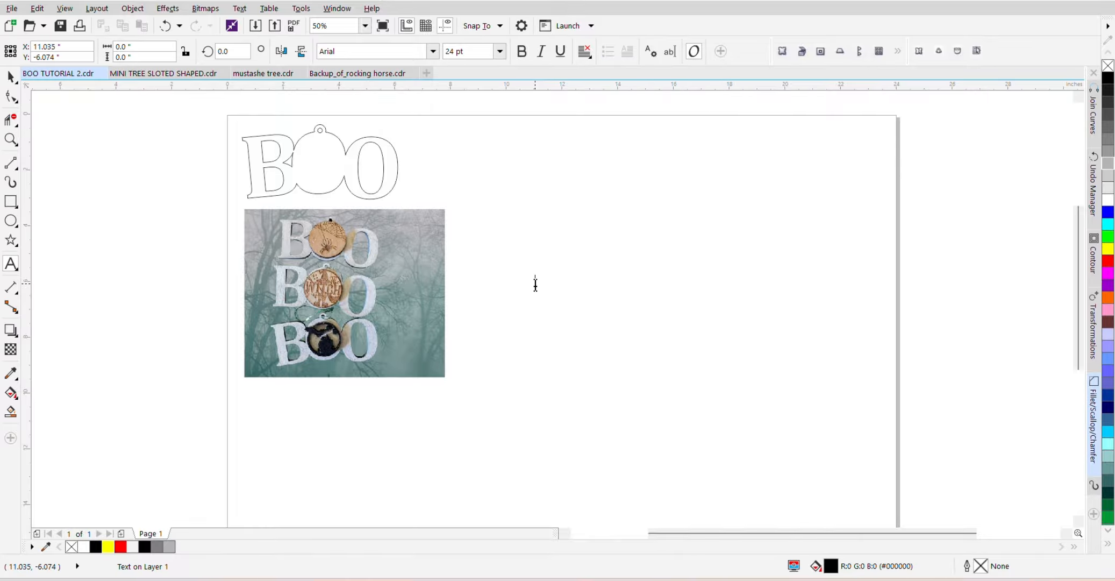
{"action": "type", "text": "BOO"}
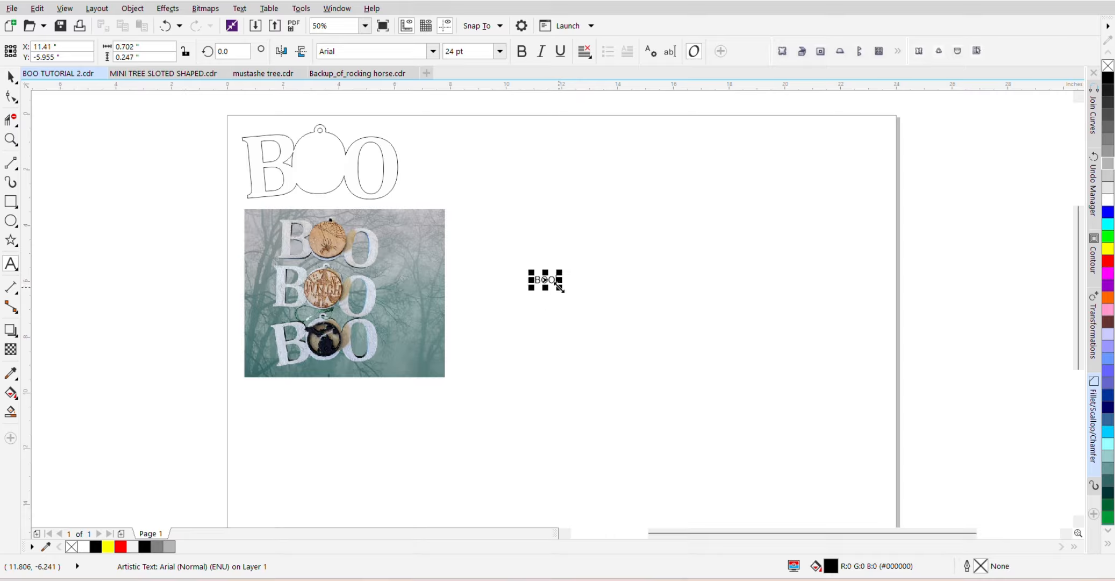
{"action": "left_click_drag", "start_coordinate": [560, 286], "coordinate": [657, 370]}
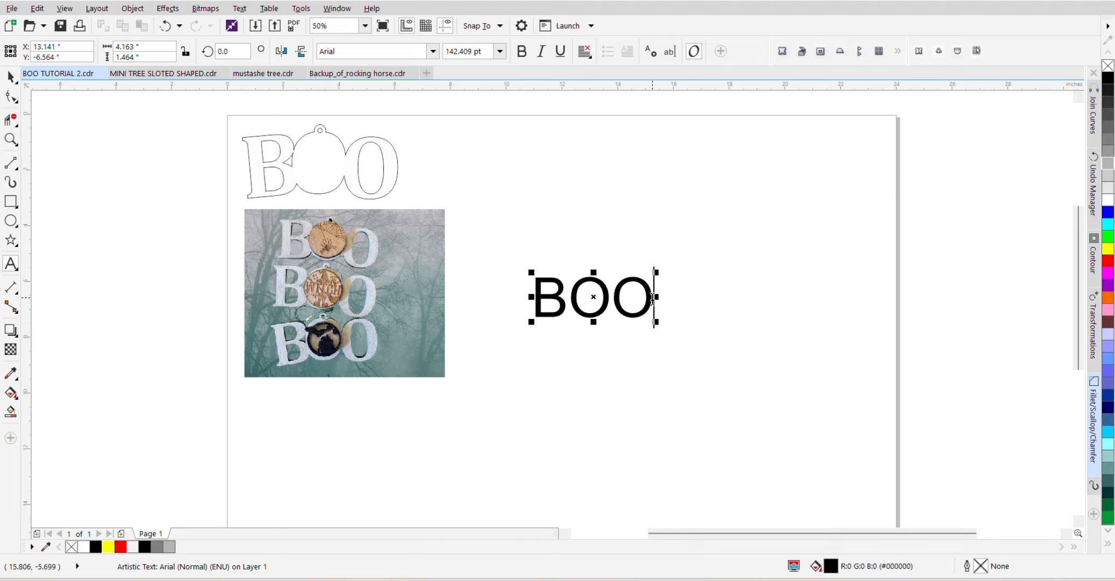
Change the font of the whole BOO text to Century751 No2 BT
{"action": "left_click_drag", "start_coordinate": [653, 296], "coordinate": [524, 296]}
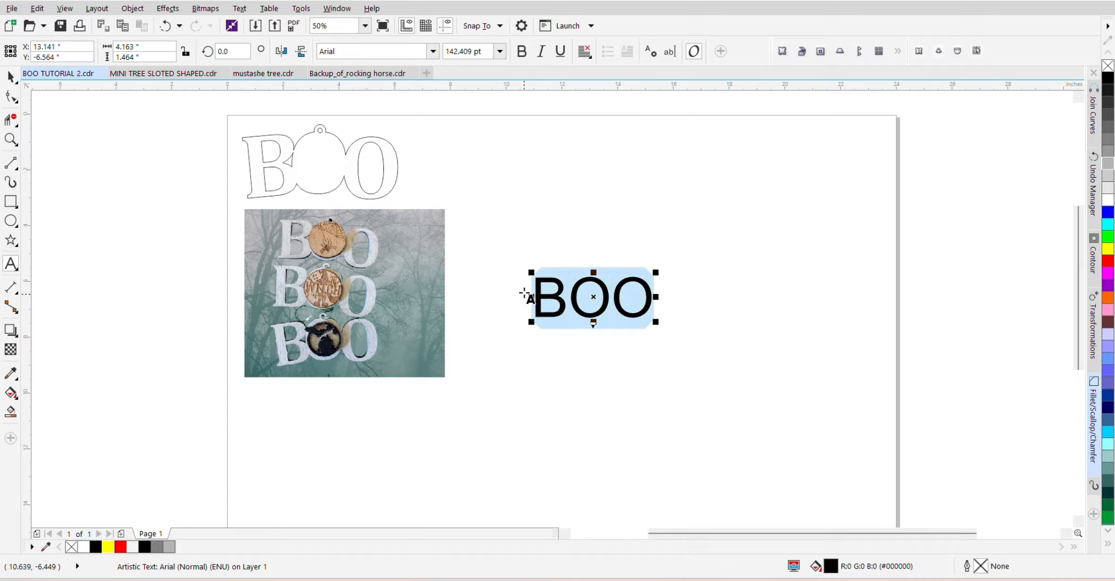
{"action": "left_click", "coordinate": [434, 51]}
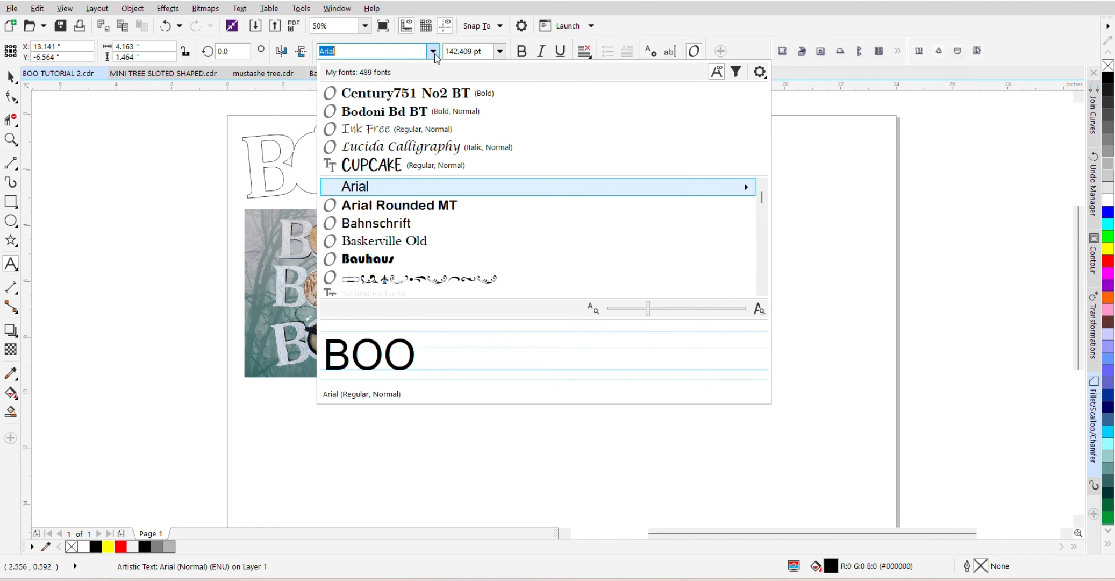
{"action": "left_click", "coordinate": [375, 95]}
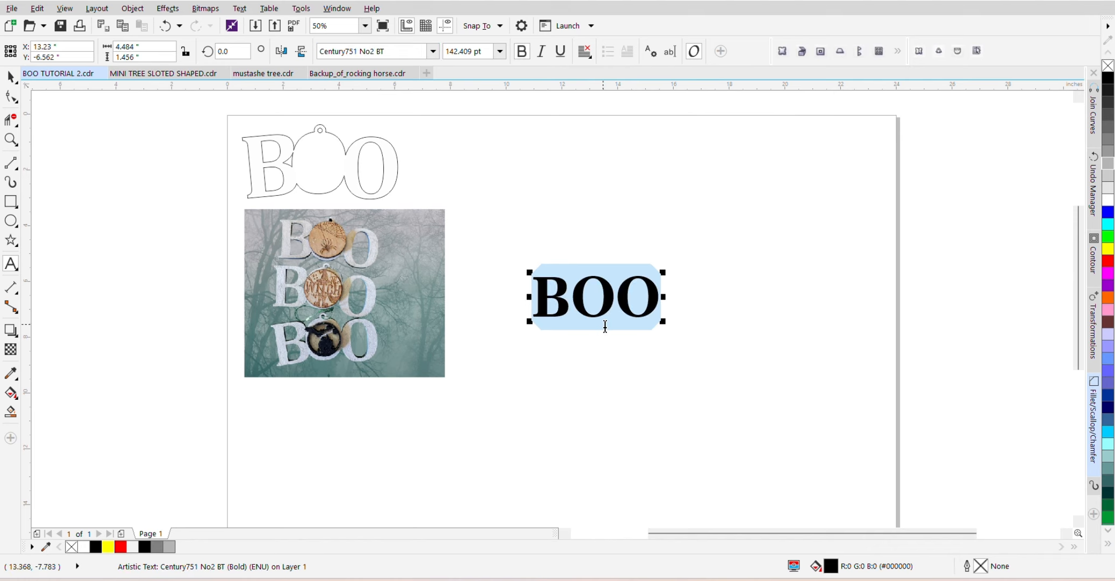
Remove the black fill from the BOO text by setting it to no fill
{"action": "double_click", "coordinate": [832, 566]}
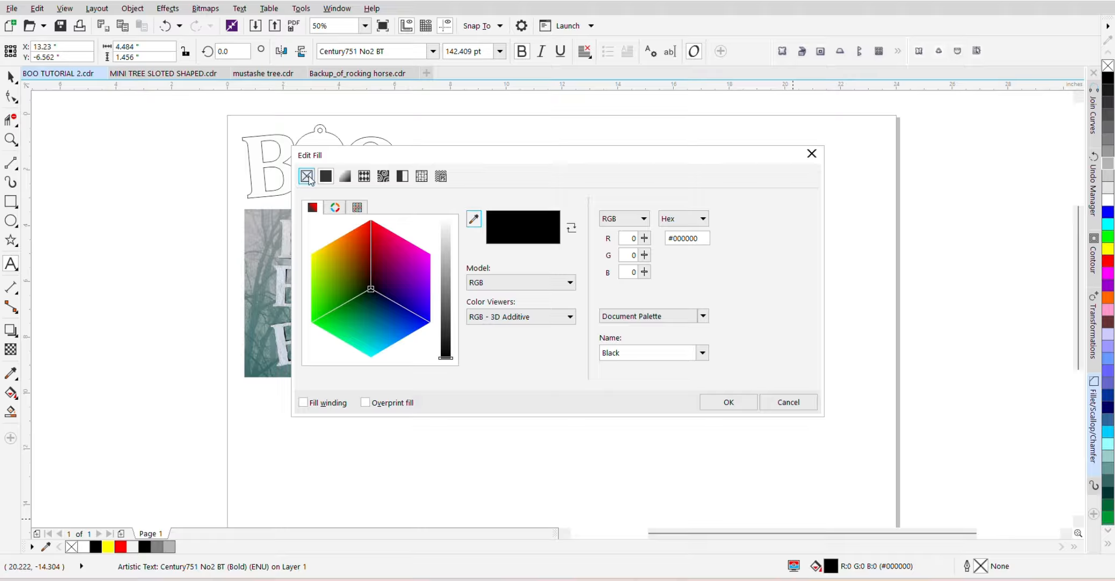
{"action": "left_click", "coordinate": [307, 176]}
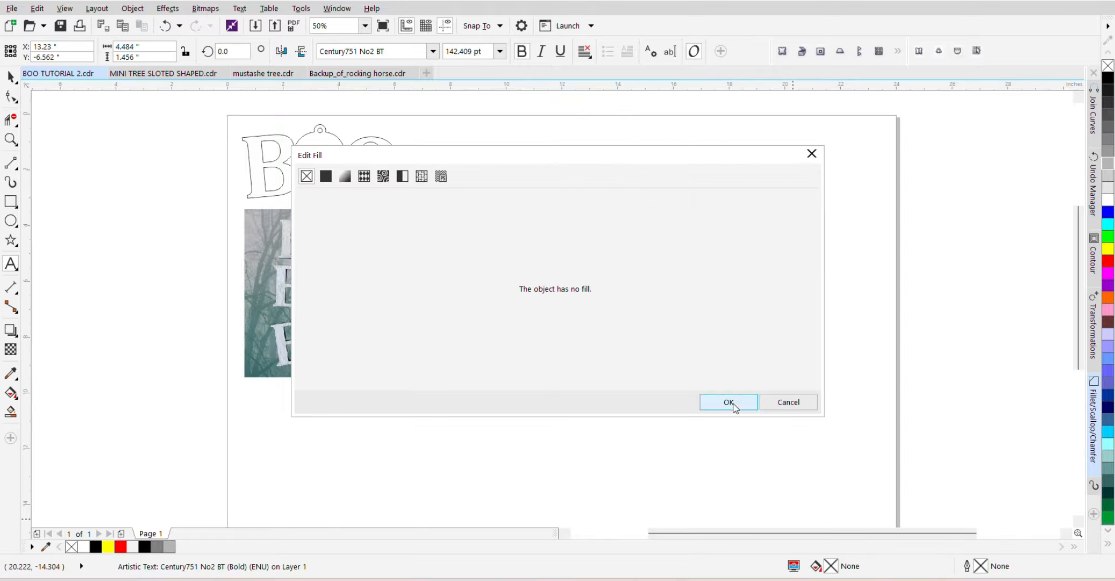
{"action": "left_click", "coordinate": [733, 404]}
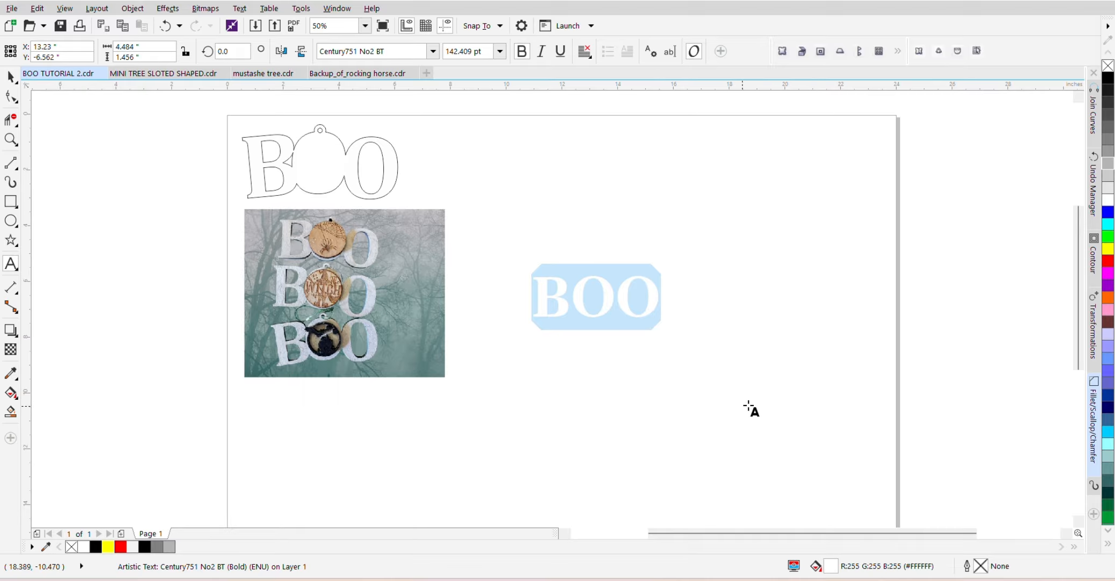
Give the BOO text a hairline outline in red, sampling the colour from the document palette
{"action": "double_click", "coordinate": [981, 567]}
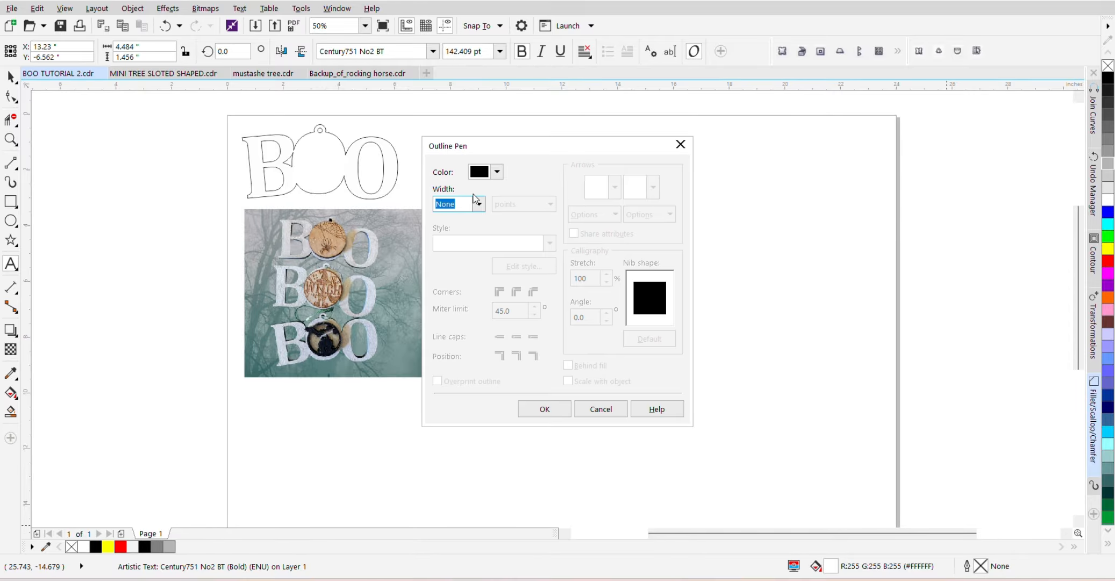
{"action": "left_click", "coordinate": [478, 204]}
{"action": "left_click", "coordinate": [462, 228]}
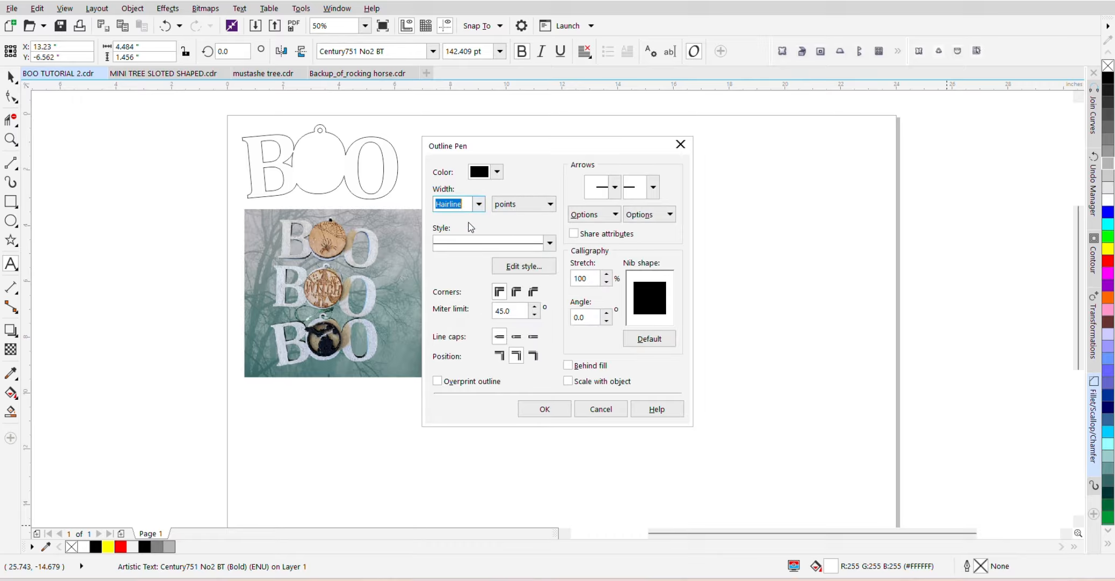
{"action": "left_click", "coordinate": [497, 173]}
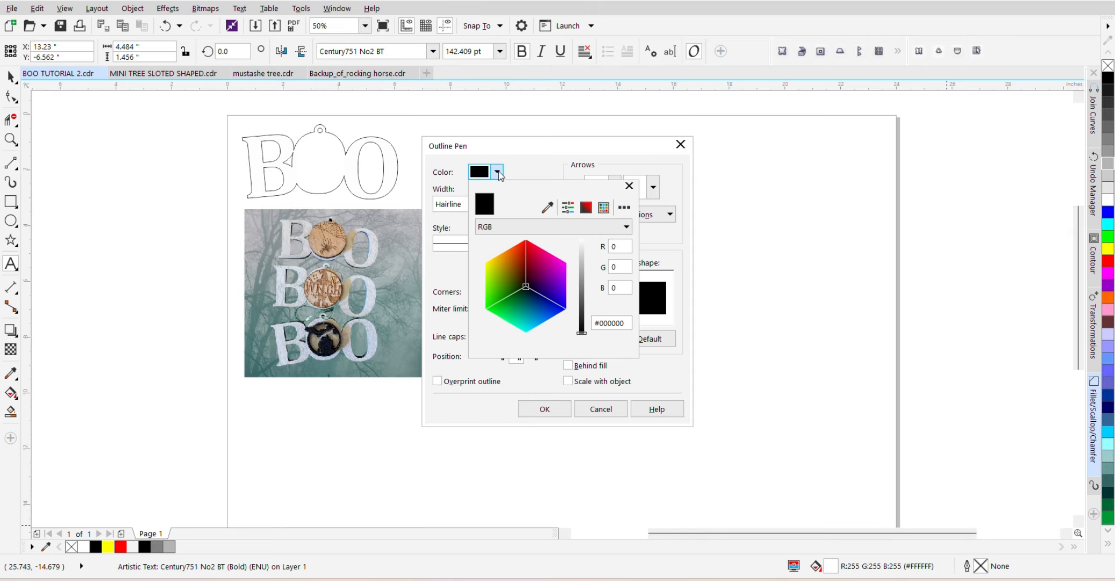
{"action": "left_click", "coordinate": [548, 207]}
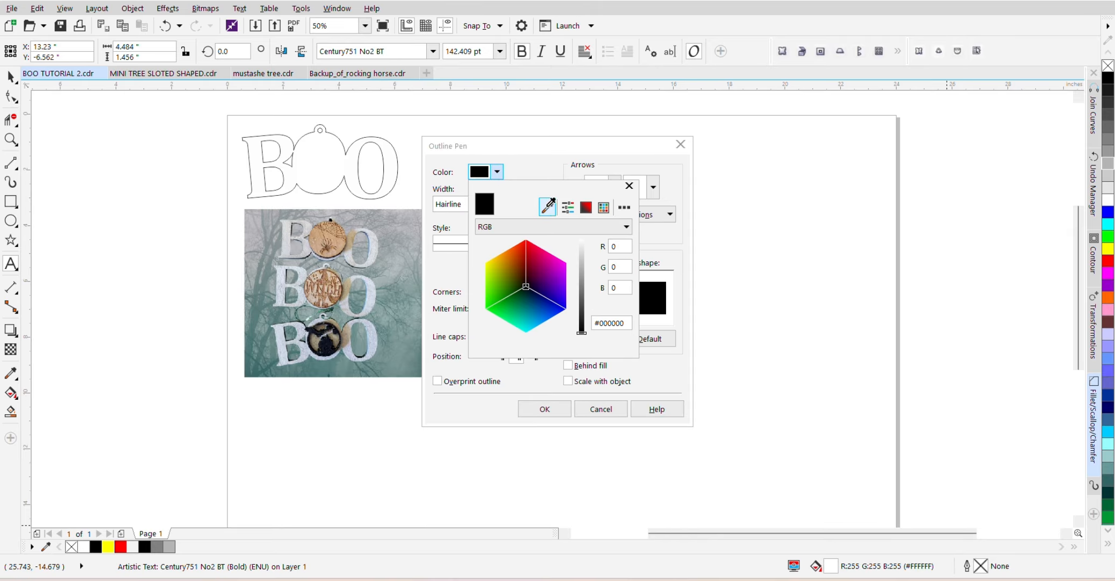
{"action": "left_click", "coordinate": [121, 547]}
{"action": "left_click", "coordinate": [538, 409]}
{"action": "left_click", "coordinate": [538, 410]}
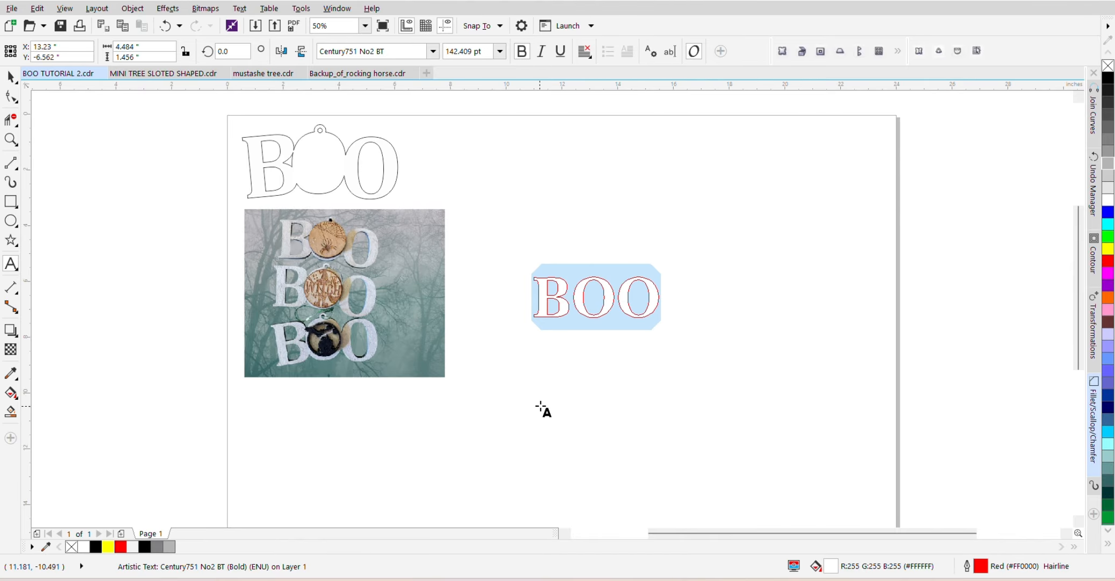
Shift the BOO text slightly sideways and break it apart into separate letters
{"action": "left_click", "coordinate": [11, 77]}
{"action": "scroll", "coordinate": [619, 290], "scroll_direction": "up", "scroll_amount": 2}
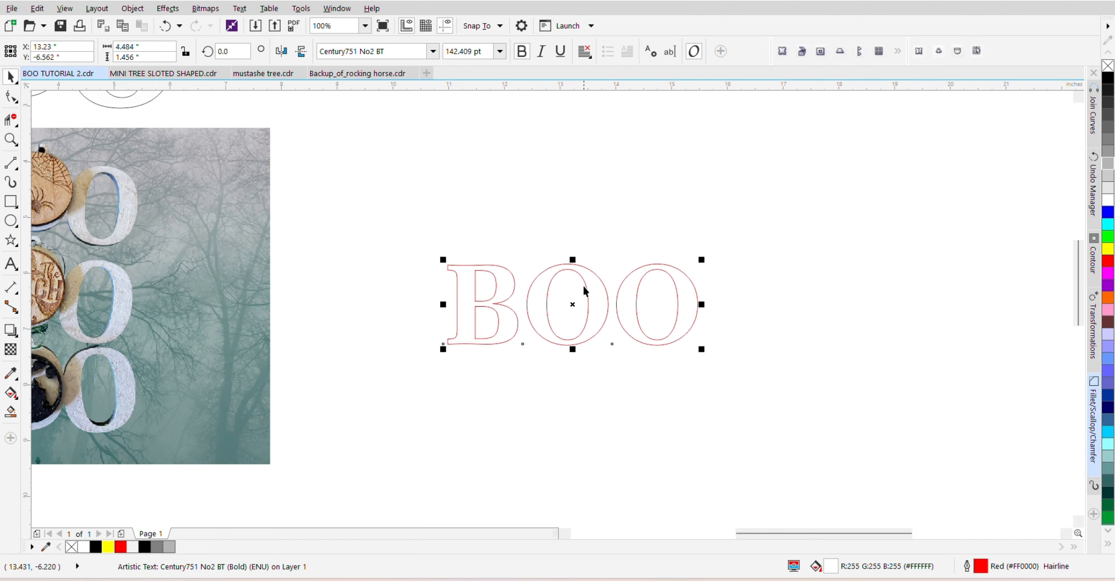
{"action": "left_click_drag", "start_coordinate": [571, 306], "coordinate": [594, 305]}
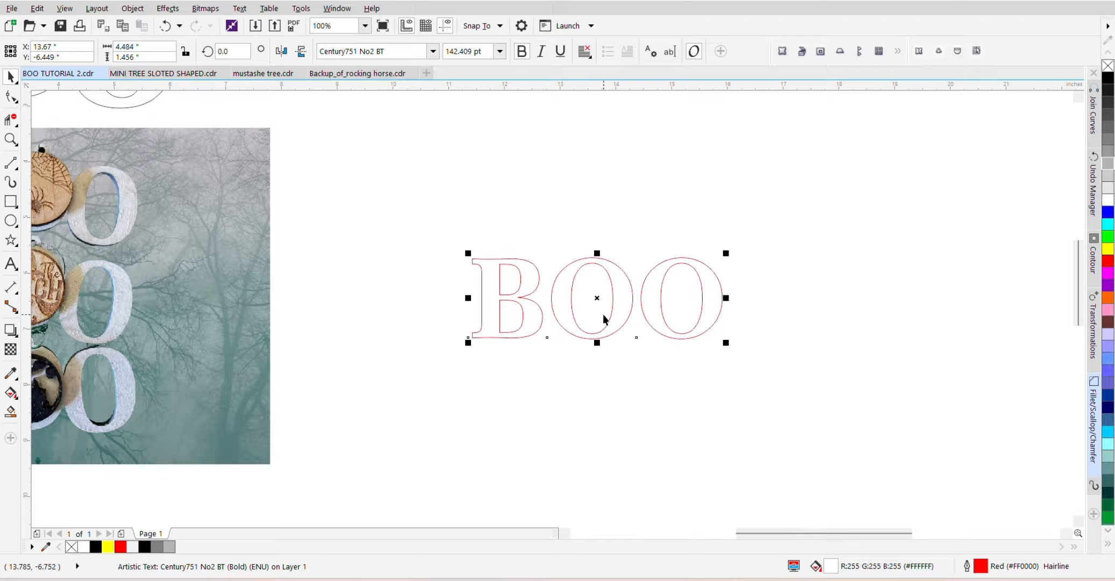
{"action": "left_click", "coordinate": [132, 9]}
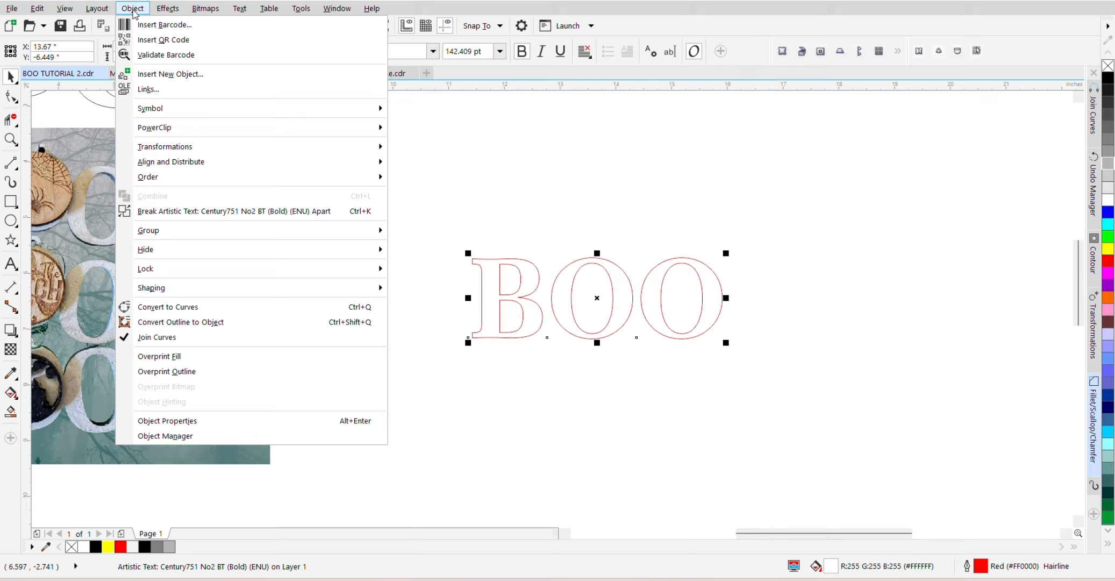
{"action": "left_click", "coordinate": [176, 212]}
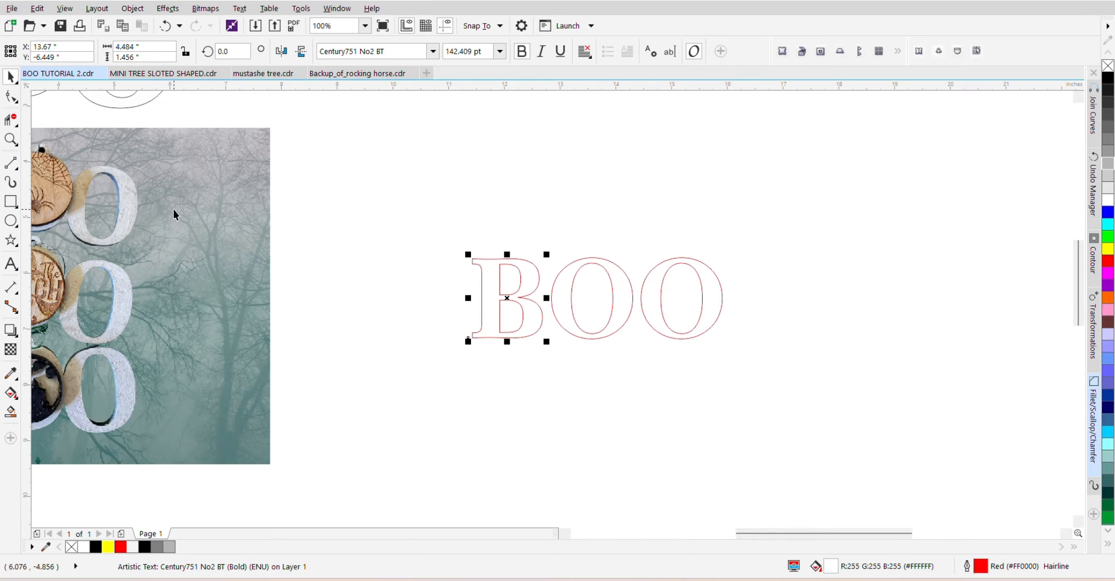
{"action": "left_click", "coordinate": [573, 314]}
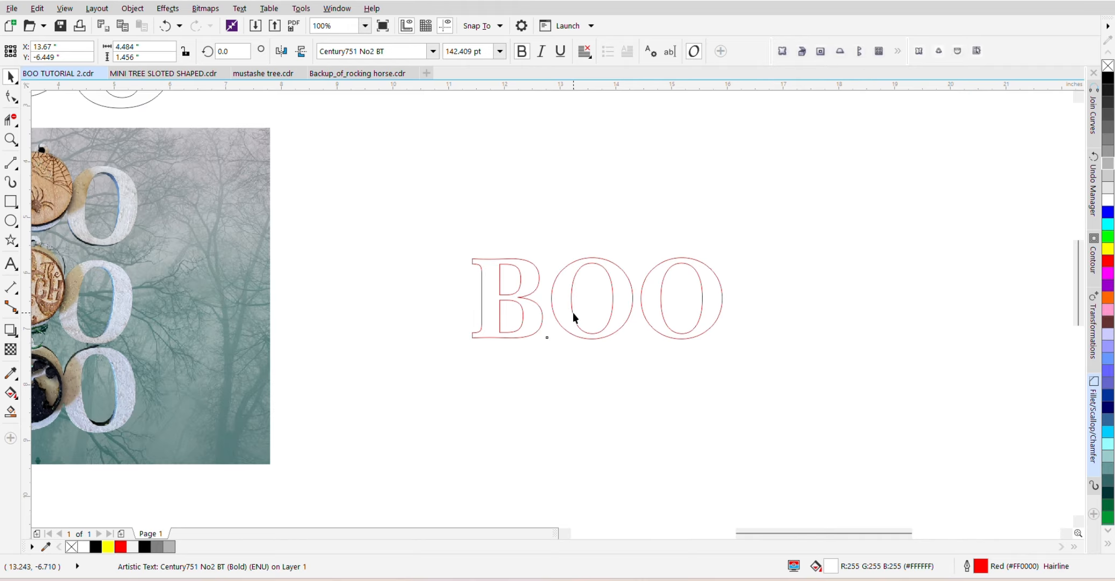
{"action": "left_click", "coordinate": [663, 318]}
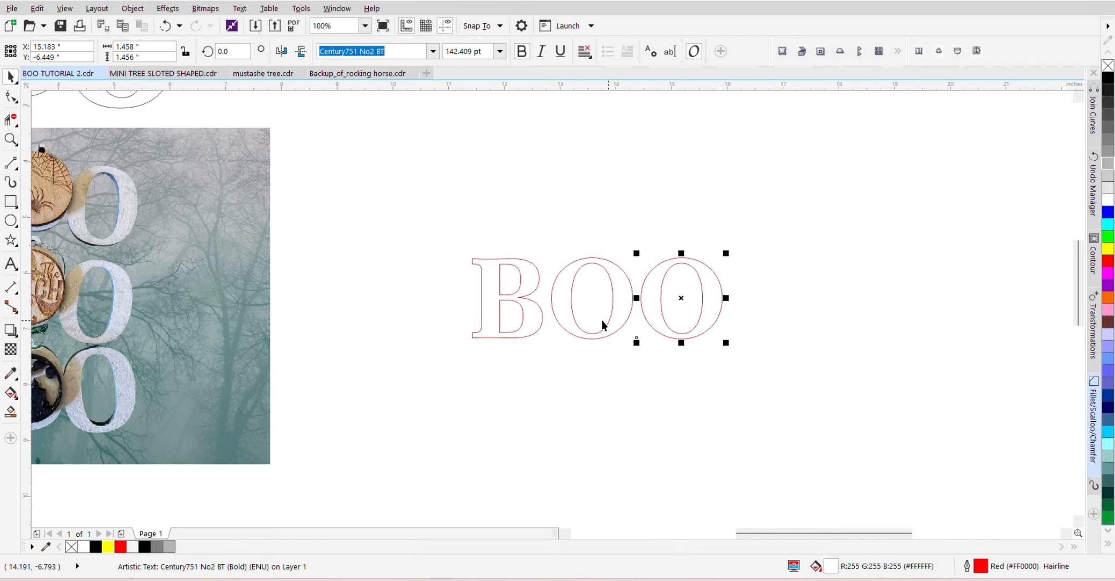
Move the middle O horizontally toward the B until their outlines overlap
{"action": "scroll", "coordinate": [551, 278], "scroll_direction": "up", "scroll_amount": 2}
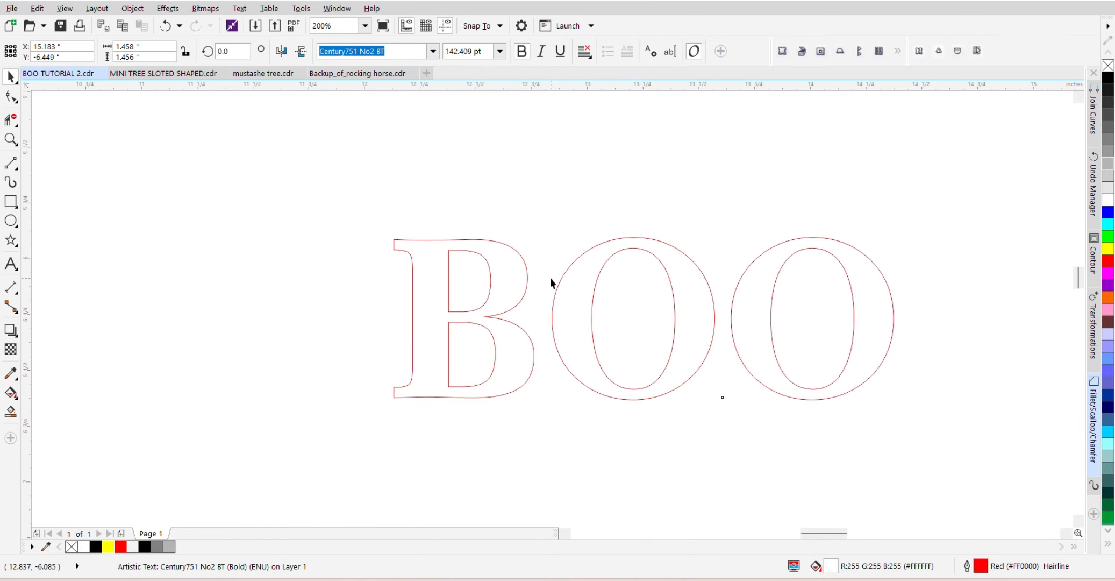
{"action": "scroll", "coordinate": [550, 277], "scroll_direction": "up", "scroll_amount": 2}
{"action": "left_click", "coordinate": [632, 332]}
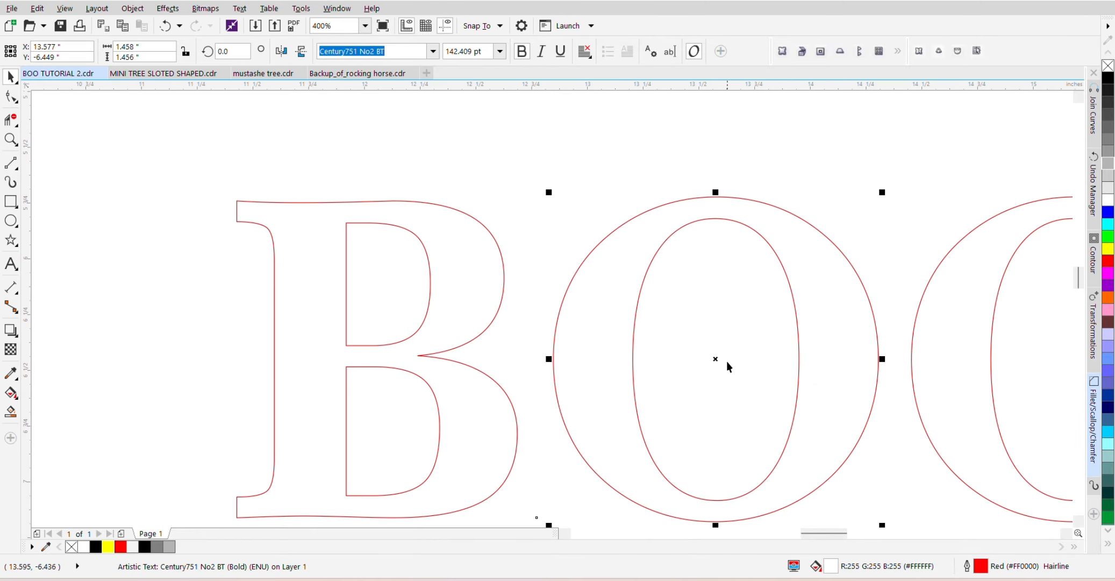
{"action": "left_click_drag", "start_coordinate": [715, 362], "coordinate": [647, 358]}
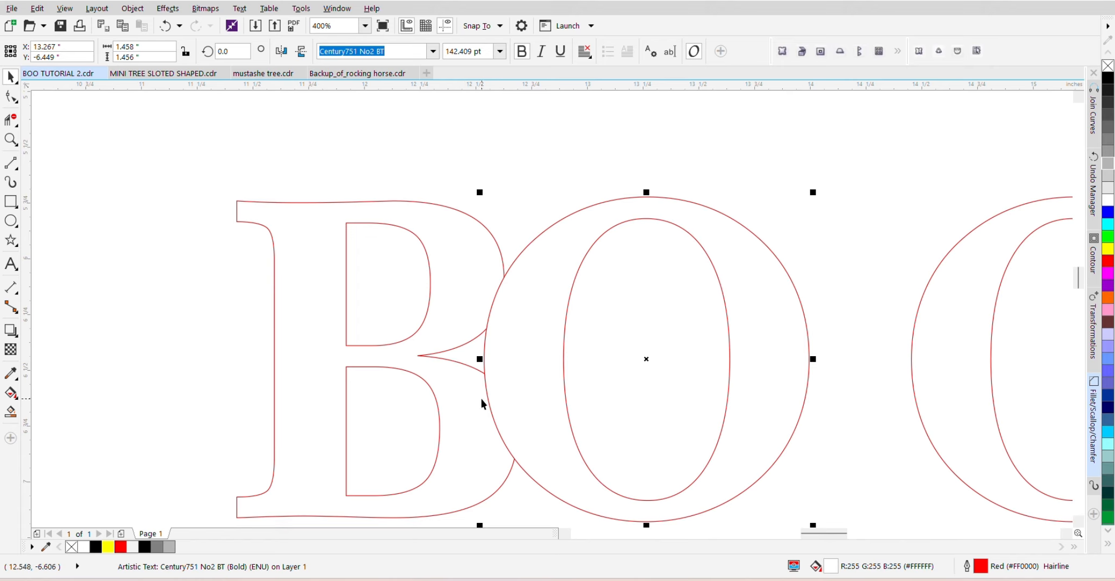
Move the last O horizontally toward the middle O until their outlines slightly overlap
{"action": "scroll", "coordinate": [480, 326], "scroll_direction": "down", "scroll_amount": 2}
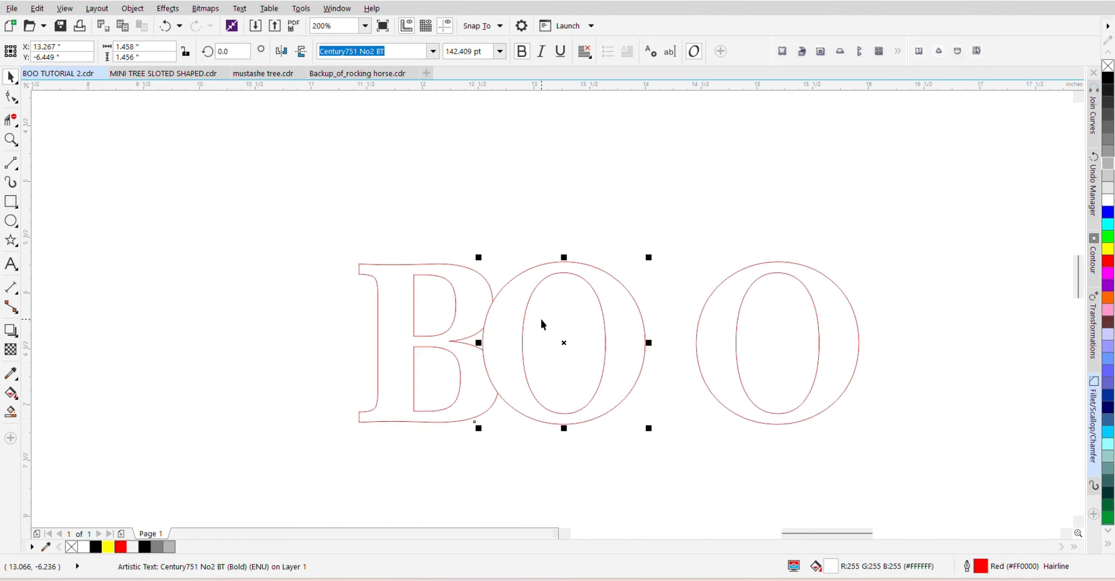
{"action": "left_click", "coordinate": [735, 346]}
{"action": "left_click_drag", "start_coordinate": [776, 343], "coordinate": [727, 342]}
{"action": "scroll", "coordinate": [653, 343], "scroll_direction": "up", "scroll_amount": 4}
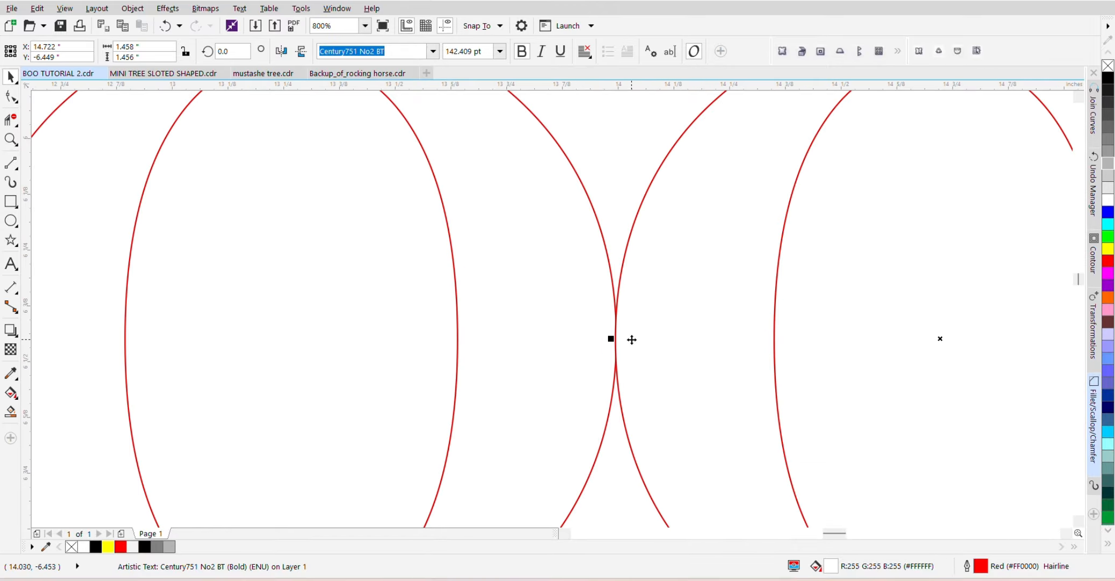
{"action": "scroll", "coordinate": [631, 339], "scroll_direction": "down", "scroll_amount": 2}
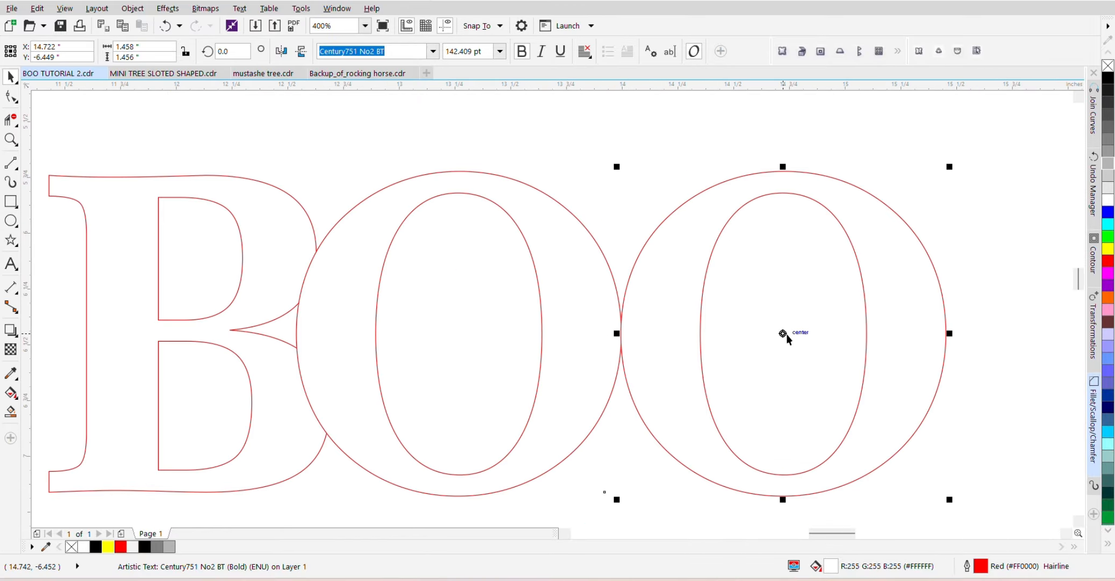
{"action": "left_click_drag", "start_coordinate": [782, 332], "coordinate": [769, 330]}
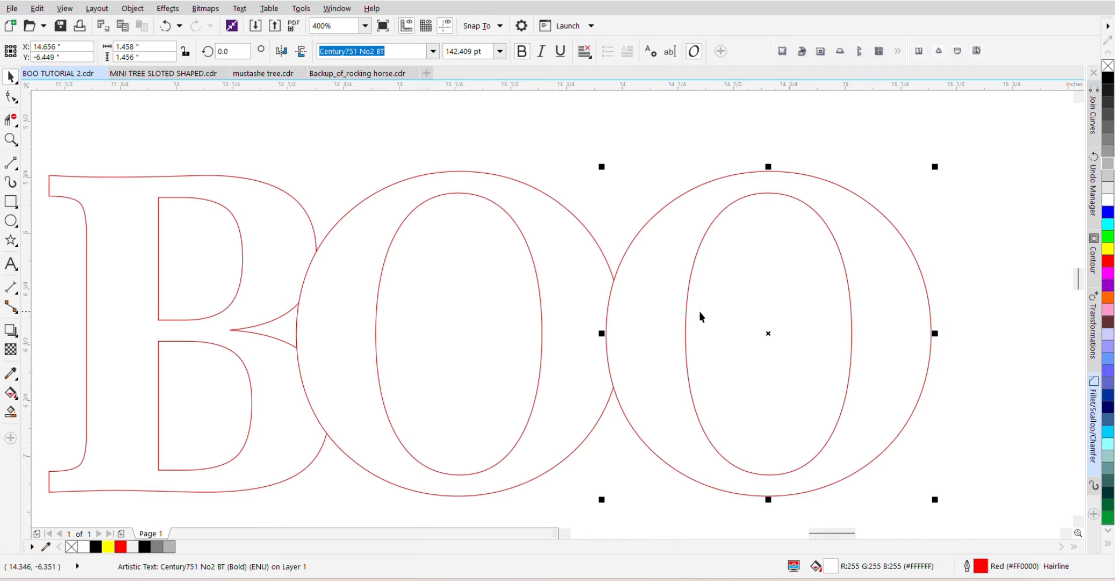
Select all three overlapping letters and group them
{"action": "scroll", "coordinate": [700, 316], "scroll_direction": "down", "scroll_amount": 2}
{"action": "left_click", "coordinate": [631, 197]}
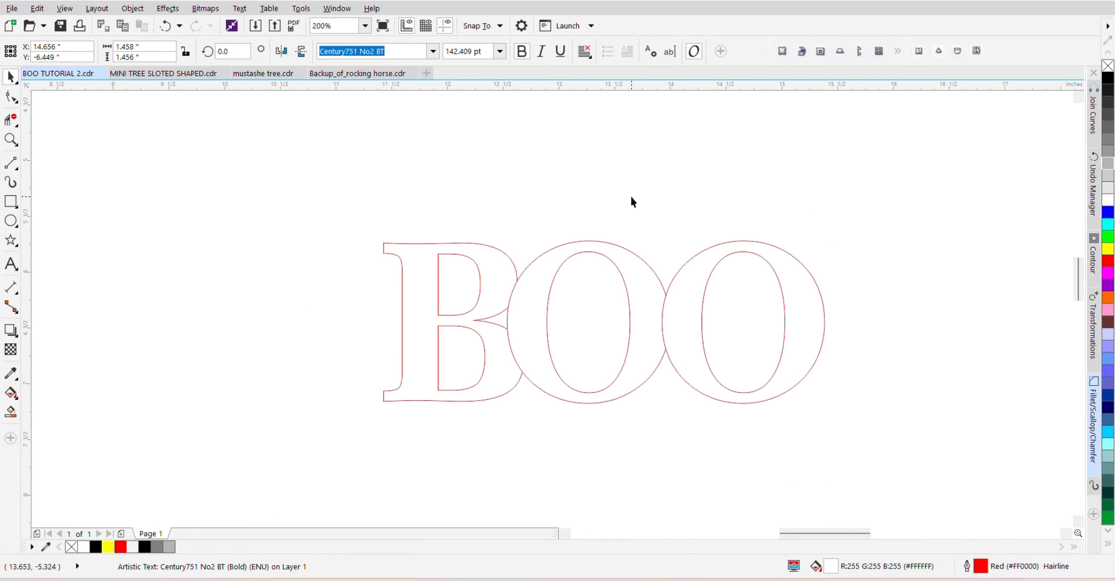
{"action": "left_click_drag", "start_coordinate": [327, 194], "coordinate": [945, 460]}
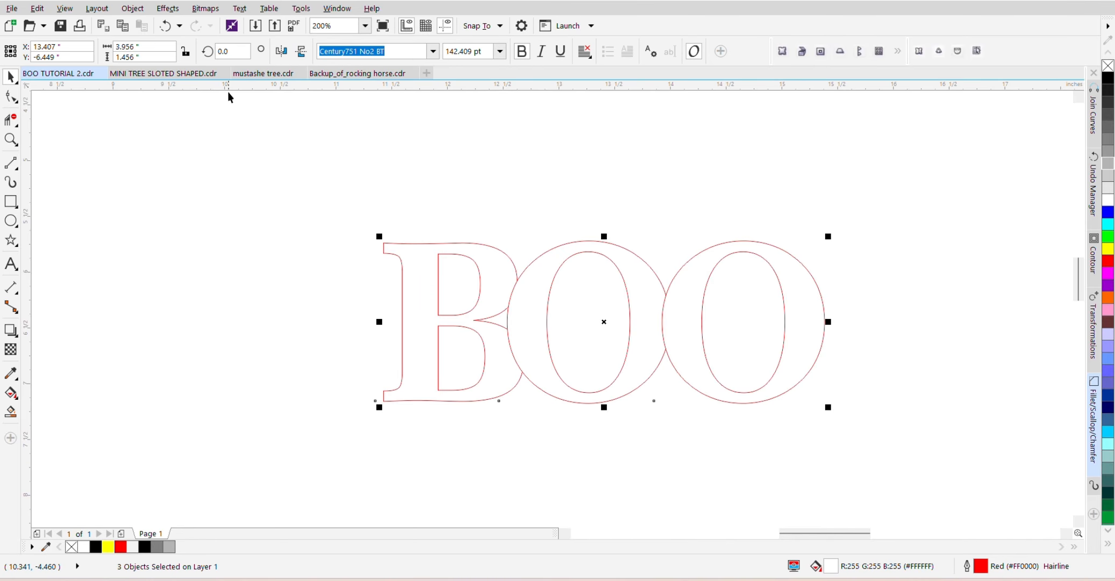
{"action": "left_click", "coordinate": [133, 12]}
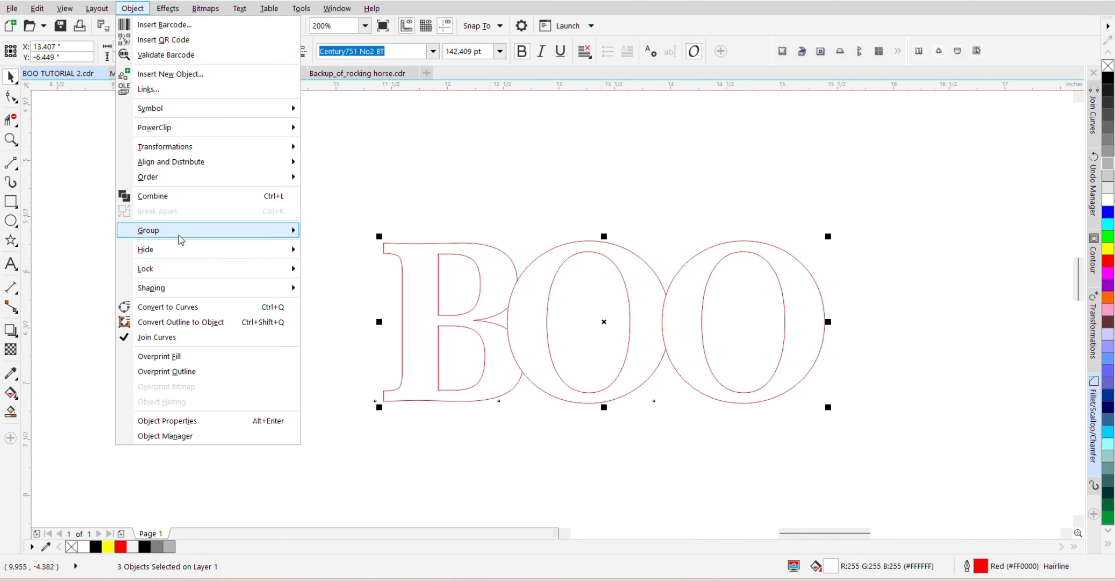
{"action": "mouse_move", "coordinate": [188, 234]}
{"action": "left_click", "coordinate": [350, 235]}
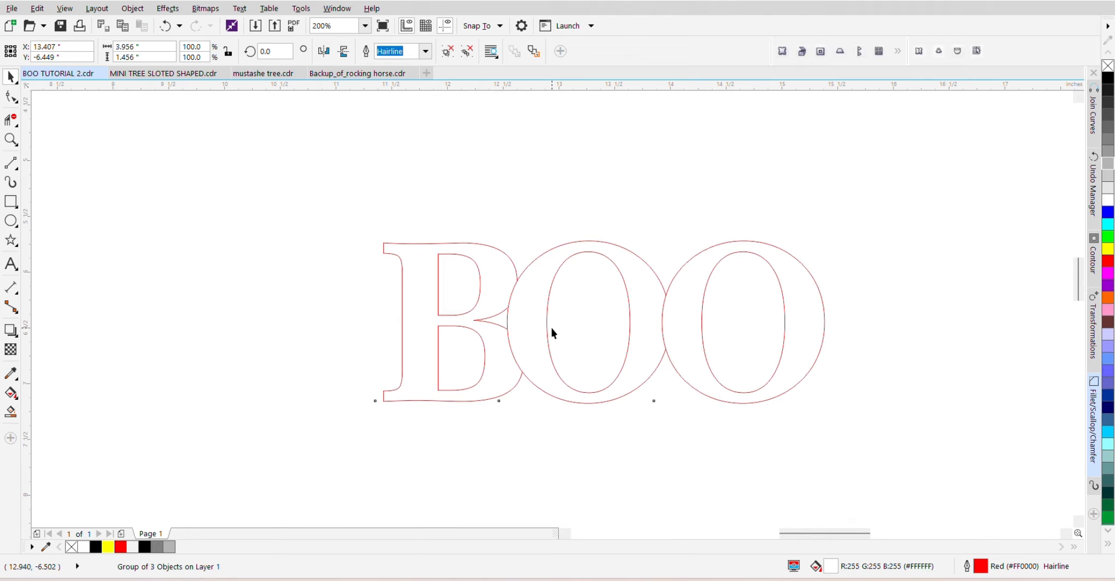
Move the grouped BOO letters lower on the page, centred at about X 12.0, Y -9.0 inches
{"action": "scroll", "coordinate": [552, 327], "scroll_direction": "down", "scroll_amount": 2}
{"action": "scroll", "coordinate": [486, 339], "scroll_direction": "up", "scroll_amount": 1}
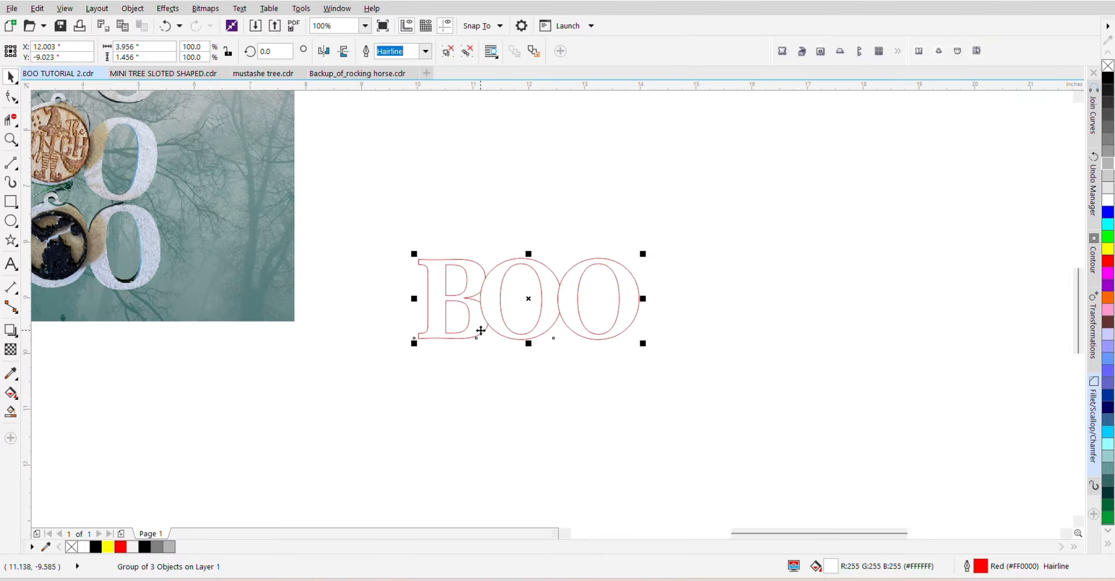
{"action": "scroll", "coordinate": [478, 299], "scroll_direction": "up", "scroll_amount": 1}
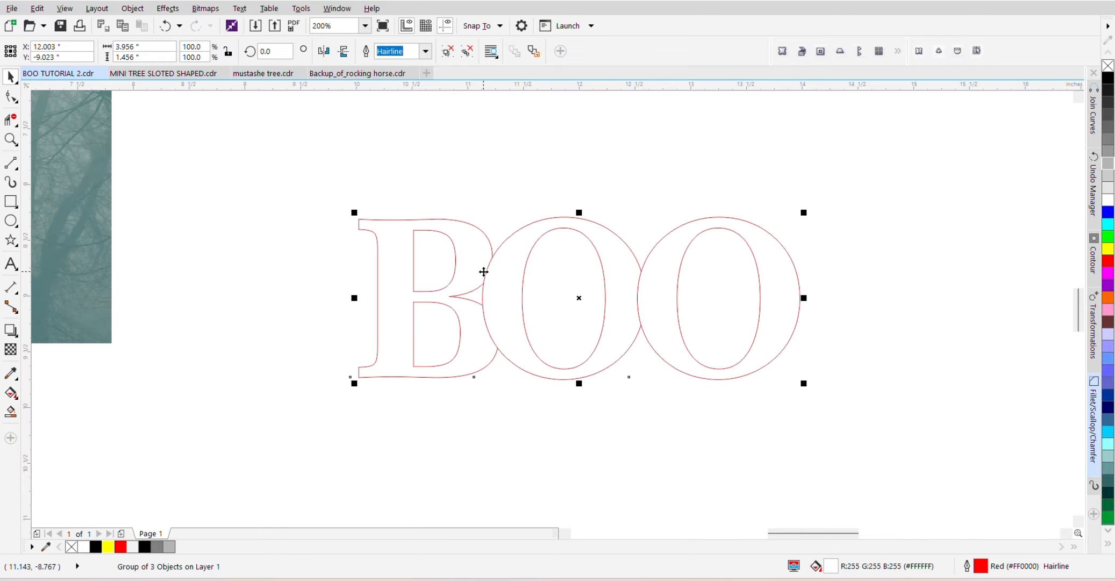
Try to remove the overlapping segment between the B and the middle O with Virtual Segment Delete
{"action": "left_click", "coordinate": [479, 325]}
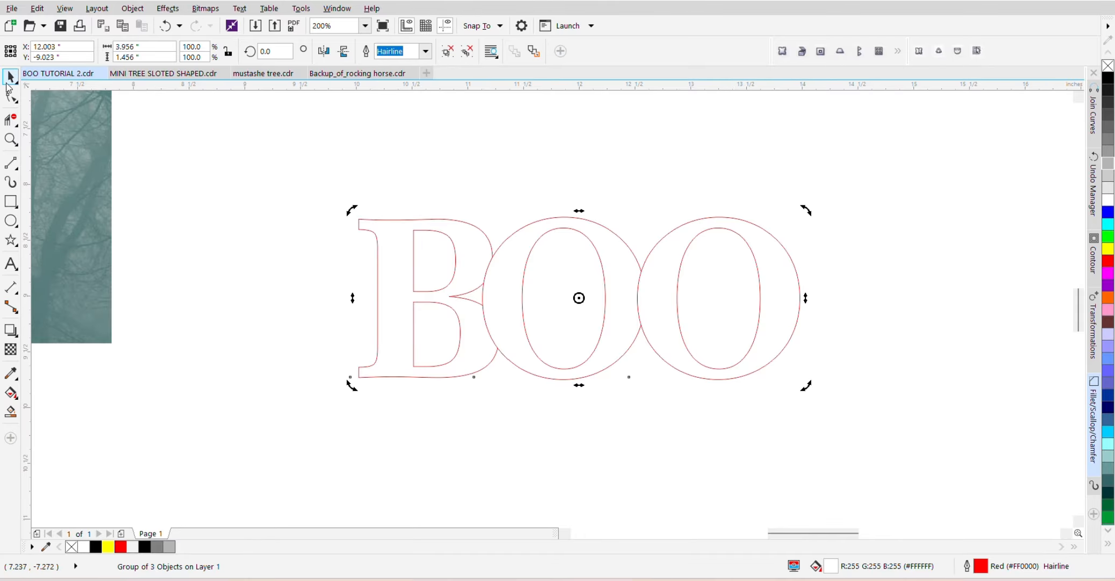
{"action": "left_click", "coordinate": [7, 126]}
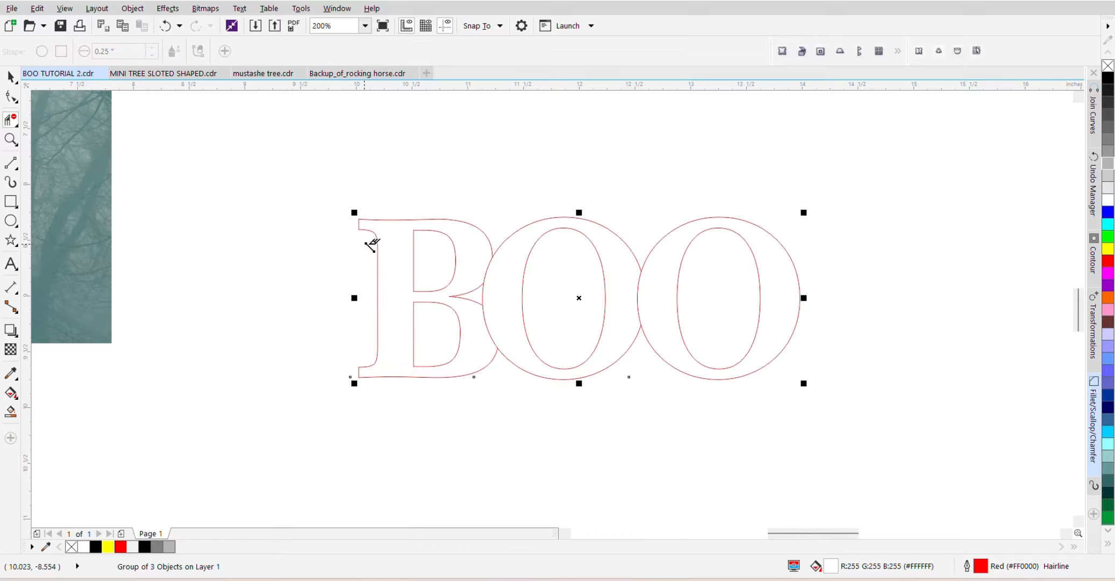
{"action": "scroll", "coordinate": [487, 268], "scroll_direction": "up", "scroll_amount": 2}
{"action": "left_click", "coordinate": [477, 269]}
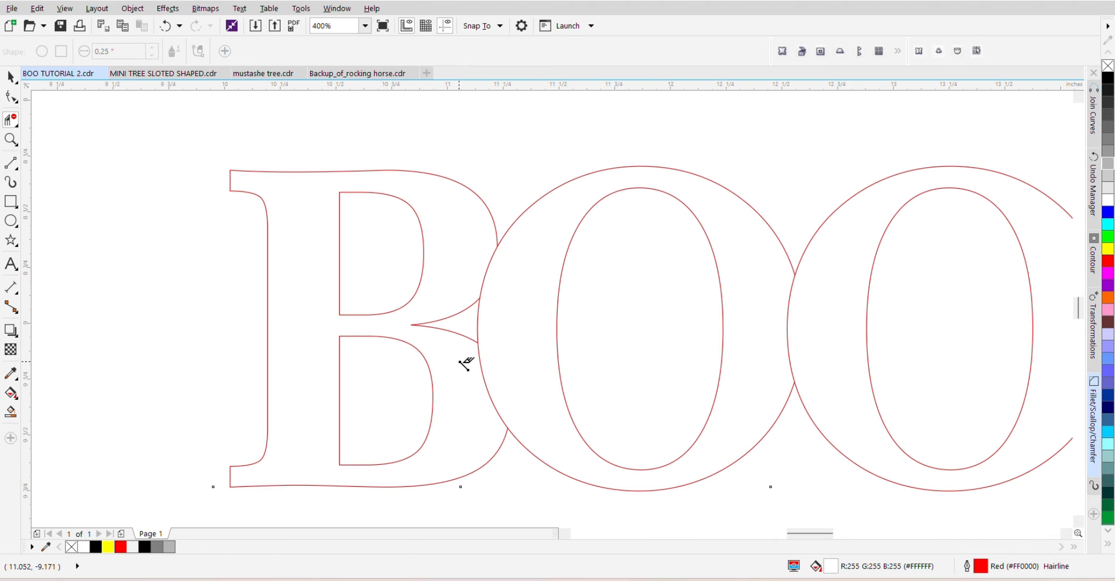
Select the grouped BOO letters and convert them to curves
{"action": "left_click", "coordinate": [10, 77]}
{"action": "left_click", "coordinate": [282, 171]}
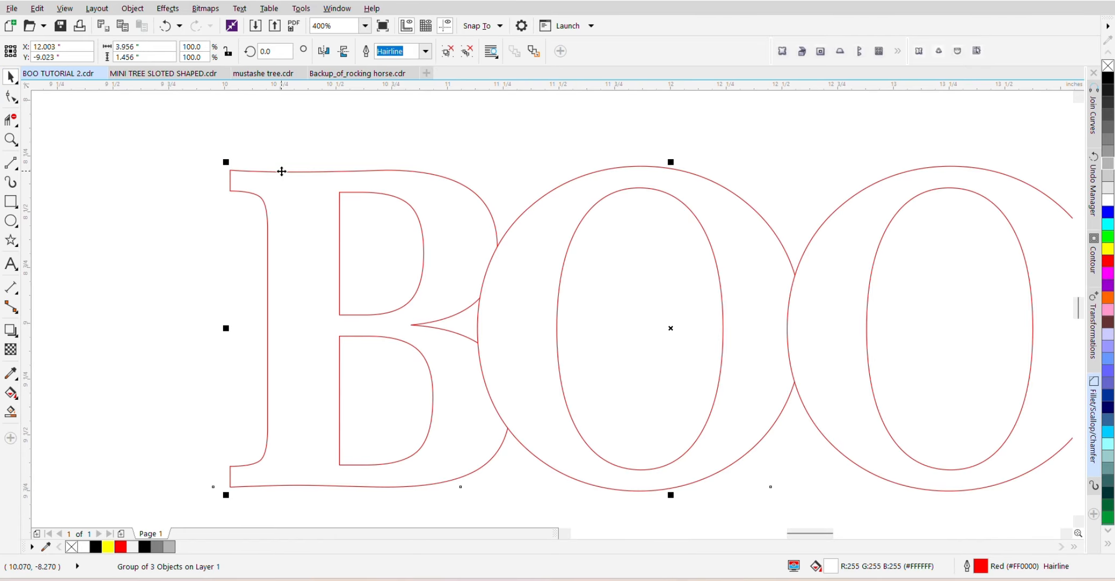
{"action": "left_click", "coordinate": [121, 11]}
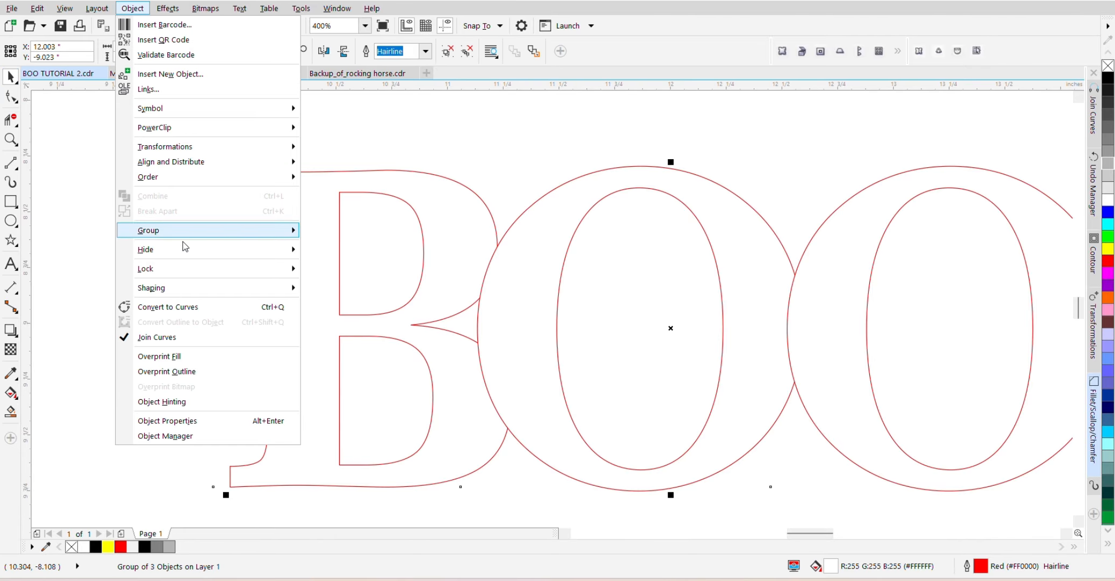
{"action": "left_click", "coordinate": [185, 311]}
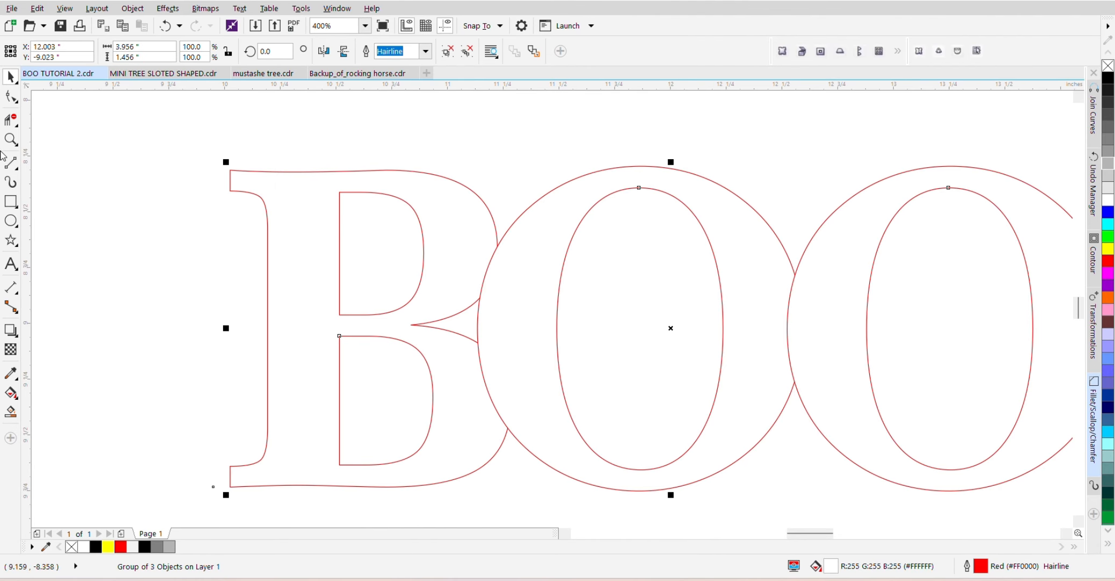
Remove the overlapping segments between the B and middle O and between the two Os with Virtual Segment Delete
{"action": "left_click", "coordinate": [10, 118]}
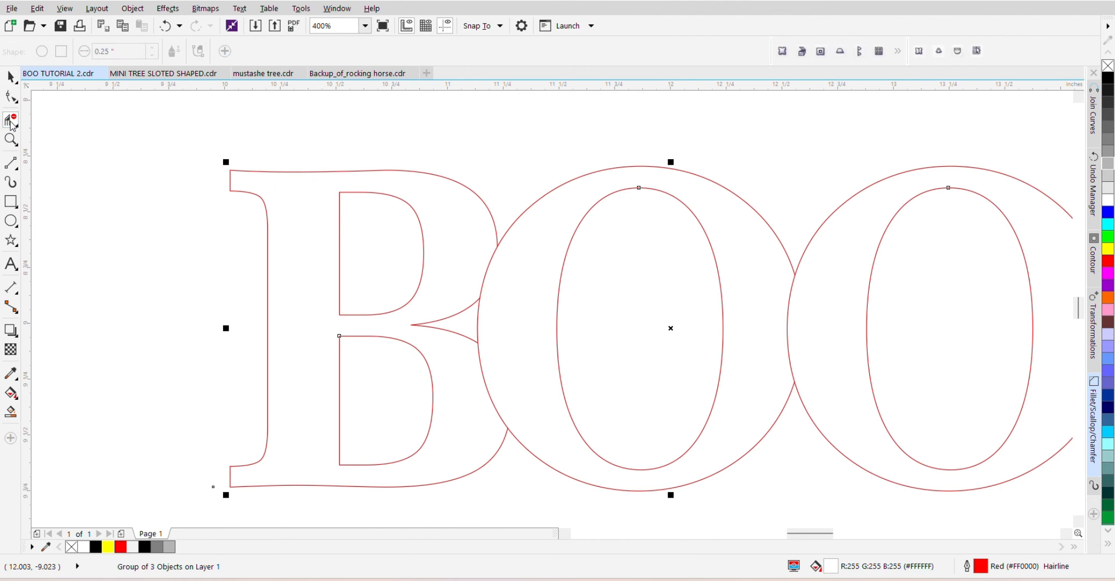
{"action": "left_click", "coordinate": [482, 271]}
{"action": "left_click", "coordinate": [499, 385]}
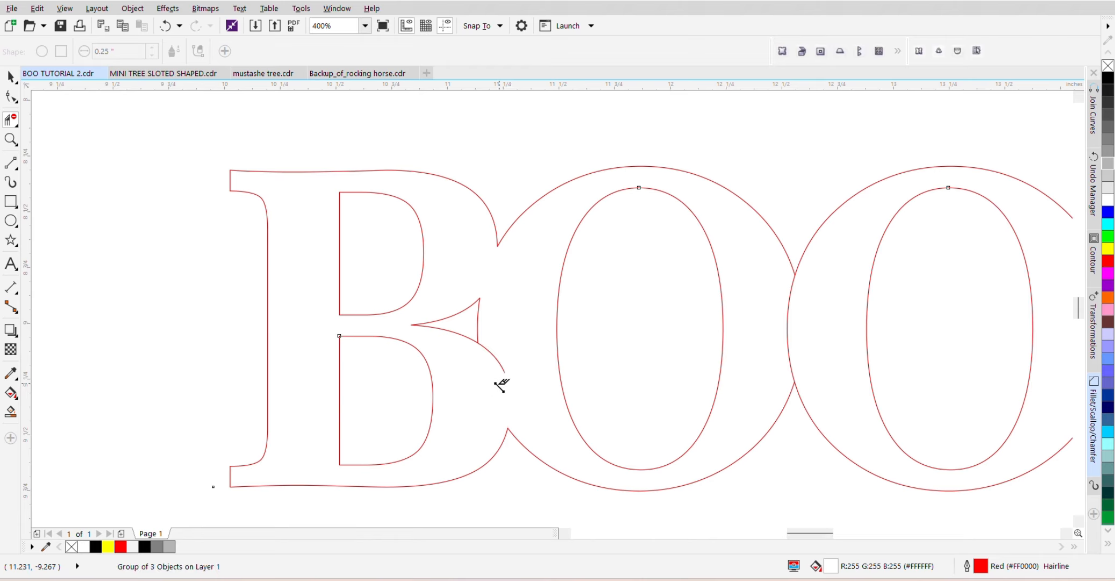
{"action": "left_click", "coordinate": [503, 368]}
{"action": "left_click", "coordinate": [789, 317]}
{"action": "scroll", "coordinate": [423, 219], "scroll_direction": "down", "scroll_amount": 2}
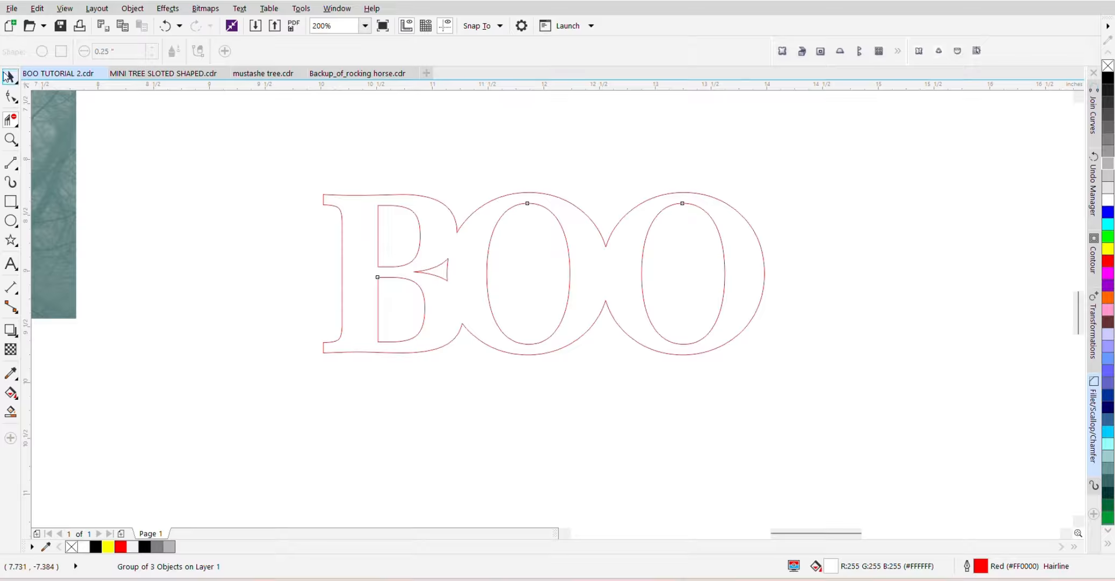
{"action": "left_click", "coordinate": [8, 76]}
{"action": "left_click", "coordinate": [219, 131]}
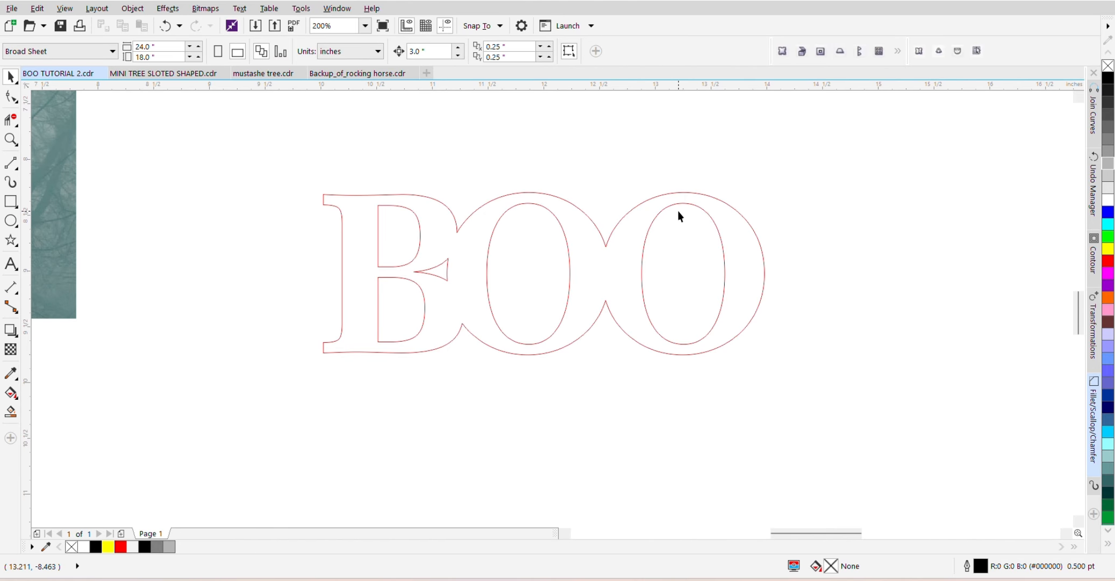
Draw a small circle above the BOO outline and set its size to 0.2 by 0.2 inches
{"action": "scroll", "coordinate": [678, 209], "scroll_direction": "down", "scroll_amount": 4}
{"action": "scroll", "coordinate": [417, 187], "scroll_direction": "up", "scroll_amount": 4}
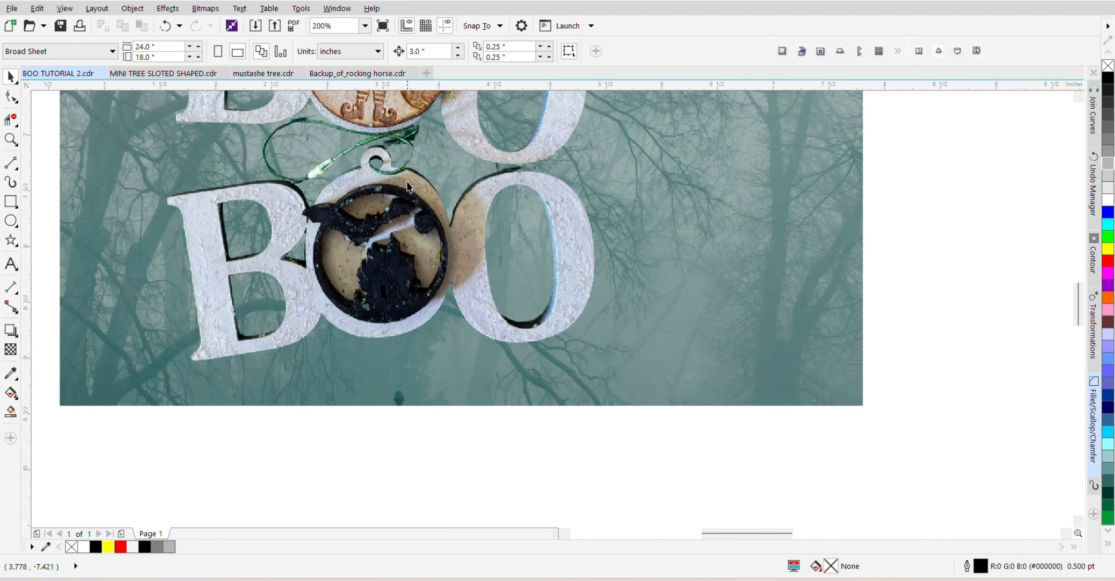
{"action": "scroll", "coordinate": [346, 199], "scroll_direction": "down", "scroll_amount": 4}
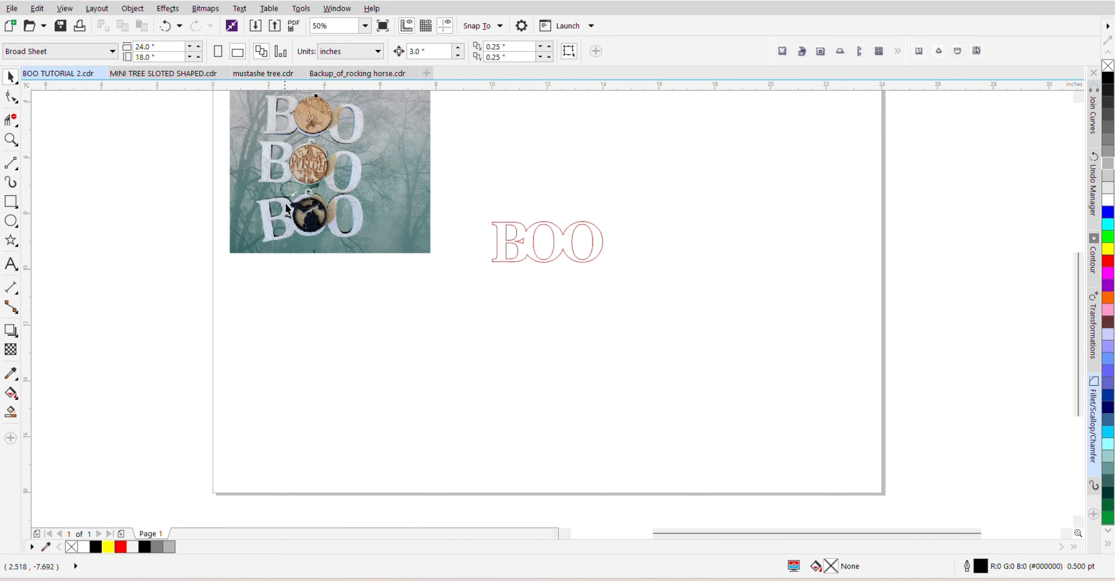
{"action": "scroll", "coordinate": [547, 231], "scroll_direction": "up", "scroll_amount": 2}
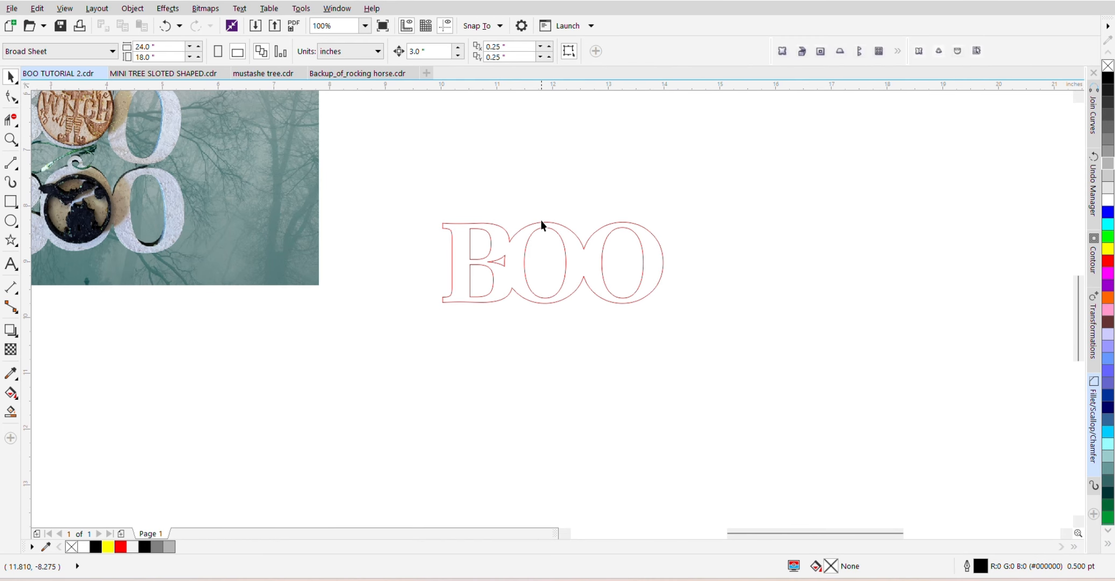
{"action": "left_click", "coordinate": [10, 221]}
{"action": "left_click_drag", "start_coordinate": [496, 174], "coordinate": [522, 201]}
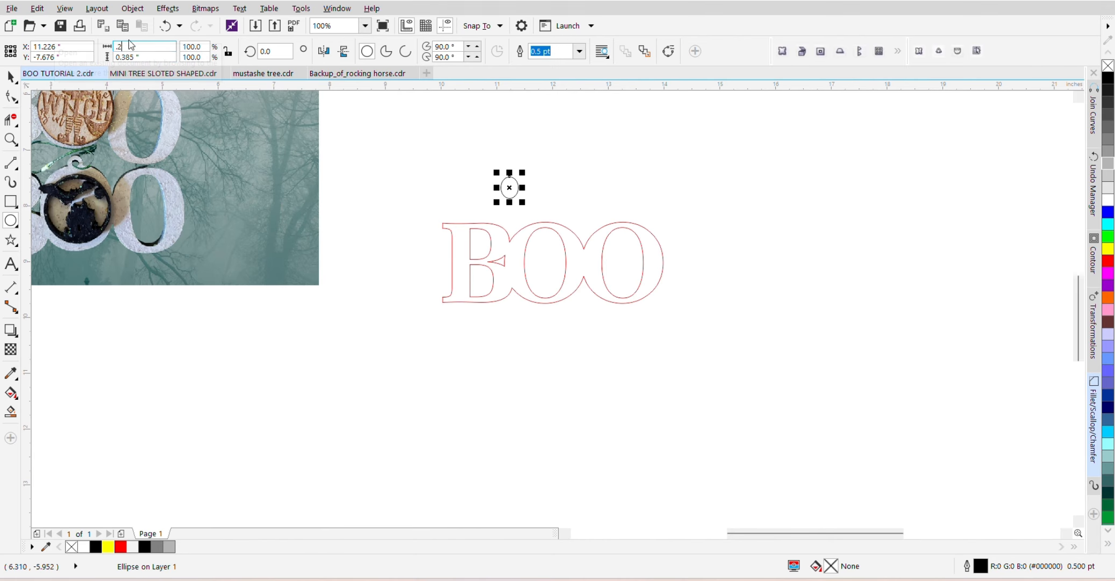
{"action": "type", "text": ".2"}
{"action": "key", "text": "Tab"}
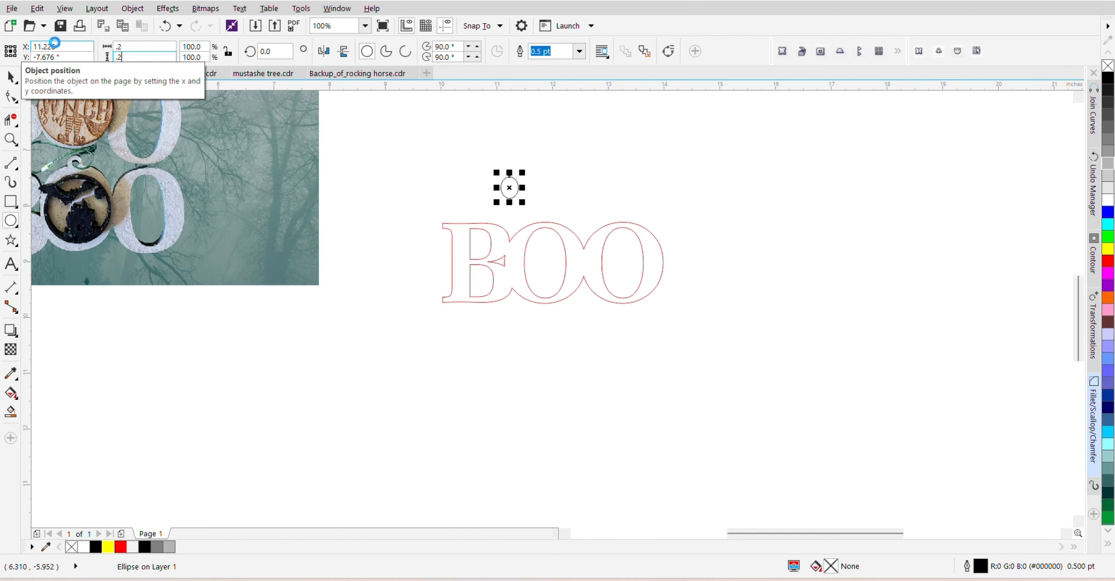
{"action": "type", "text": ".2"}
{"action": "key", "text": "Return"}
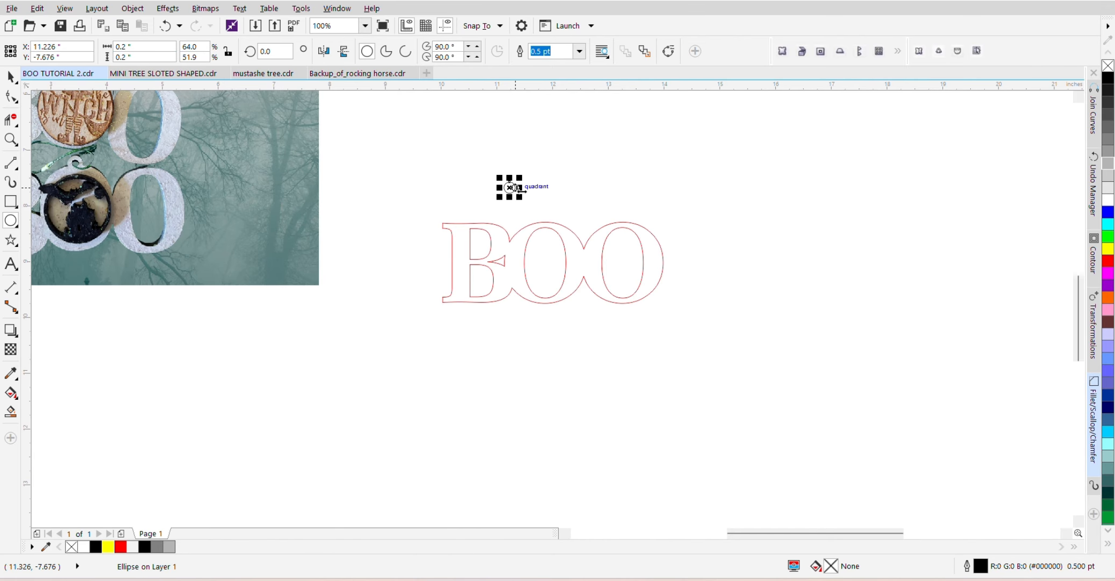
Duplicate the small circle in place and set the copy's size to 0.4 by 0.4 inches
{"action": "left_click", "coordinate": [37, 8]}
{"action": "left_click", "coordinate": [57, 103]}
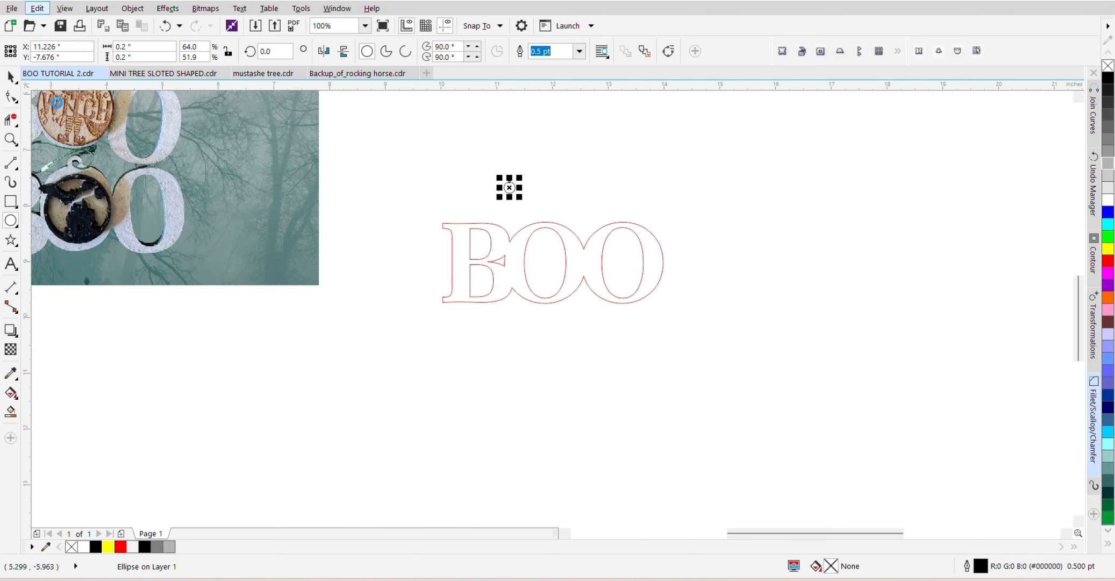
{"action": "right_click", "coordinate": [379, 175]}
{"action": "left_click", "coordinate": [403, 261]}
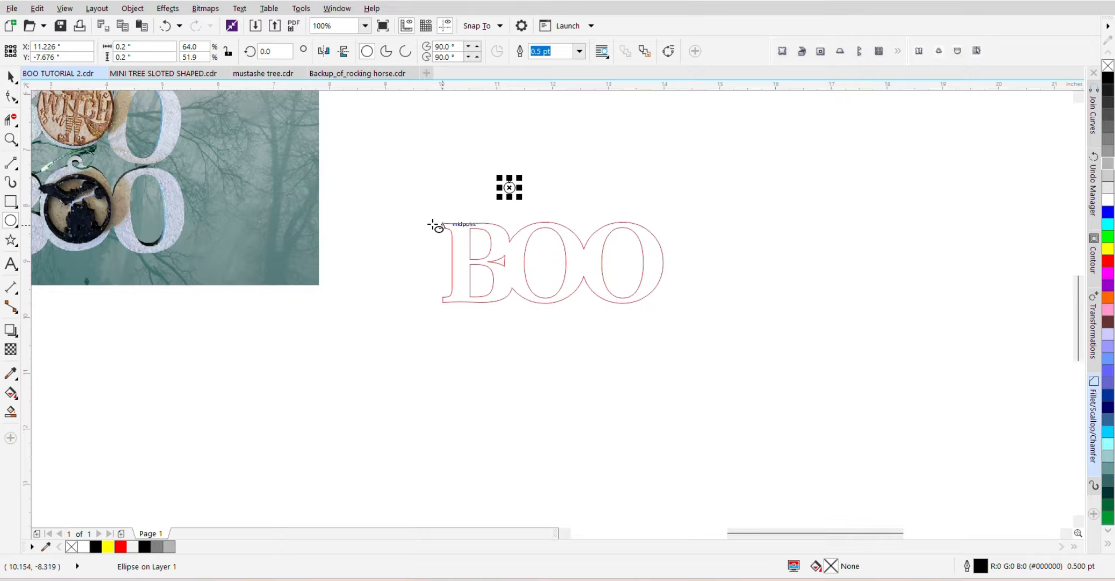
{"action": "left_click", "coordinate": [136, 46]}
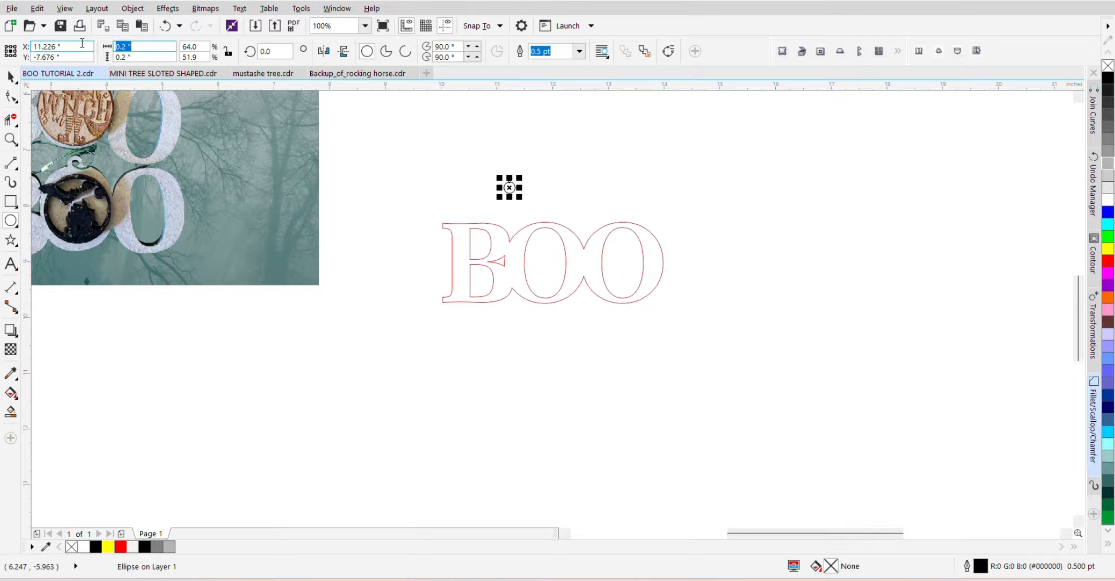
{"action": "type", "text": ".4"}
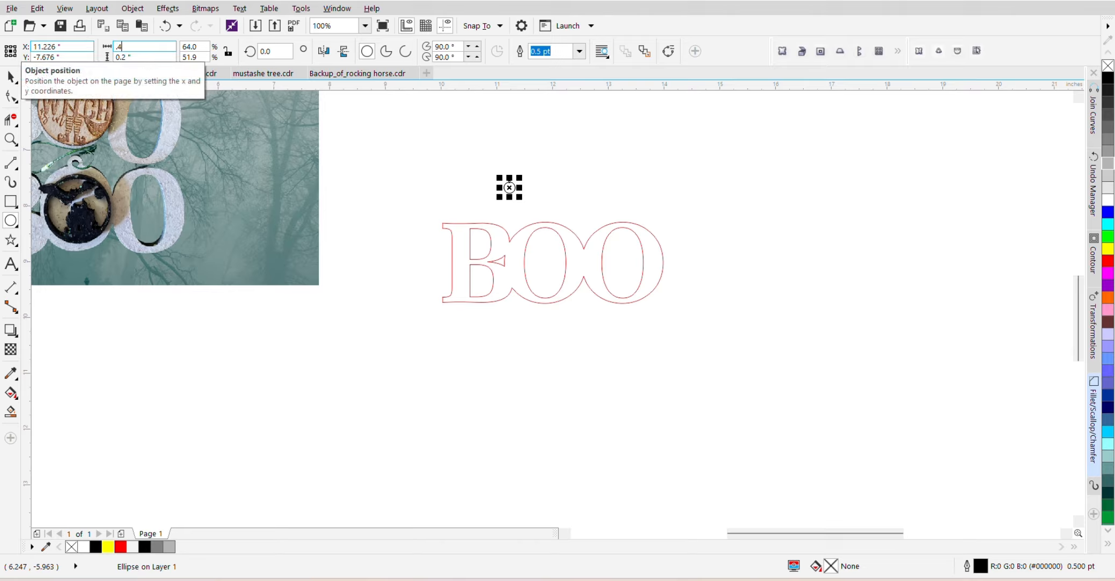
{"action": "key", "text": "Tab"}
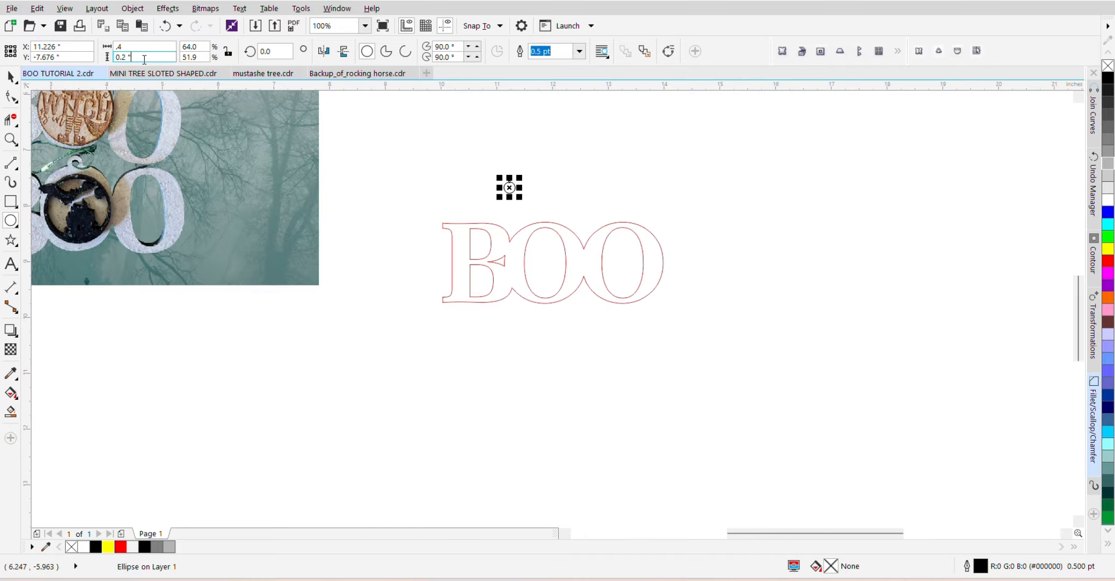
{"action": "type", "text": ".4"}
{"action": "key", "text": "Return"}
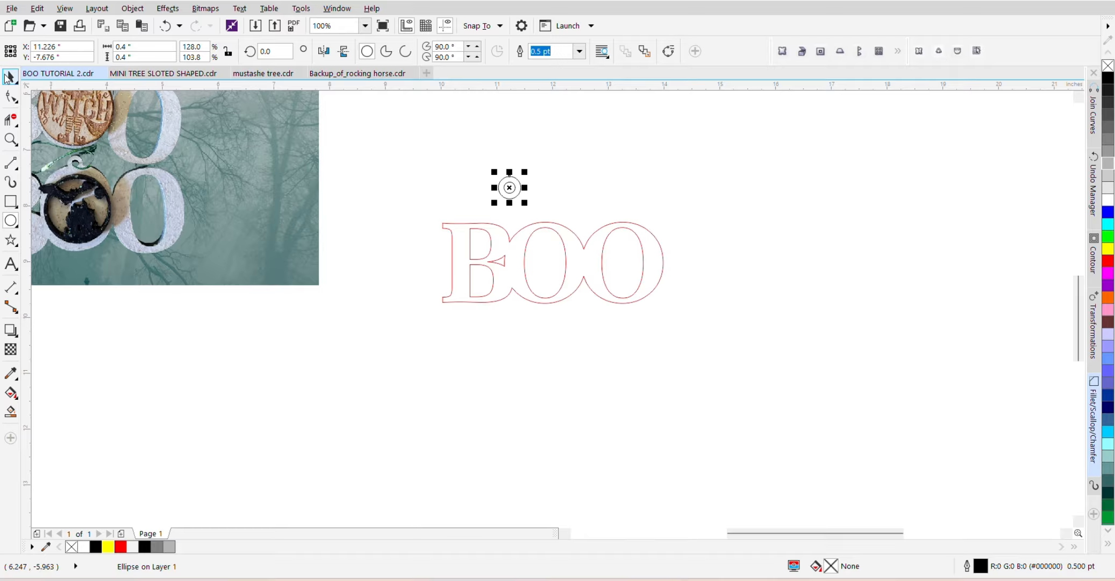
{"action": "left_click", "coordinate": [440, 188]}
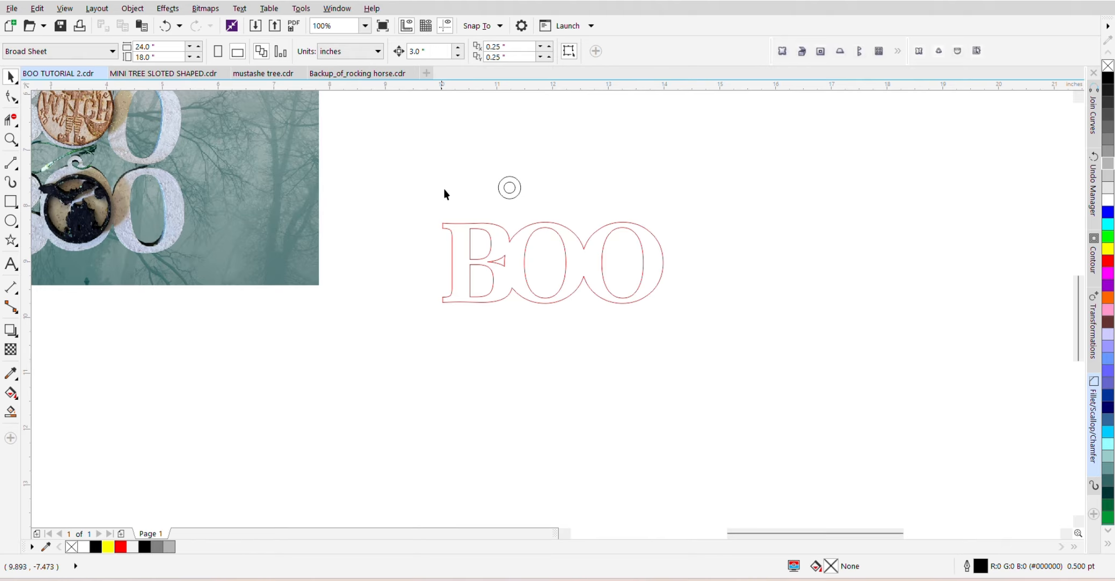
Centre both concentric circles on the page, then move them straight up to the top of the middle O, at about Y -8.26 inches
{"action": "left_click", "coordinate": [534, 265]}
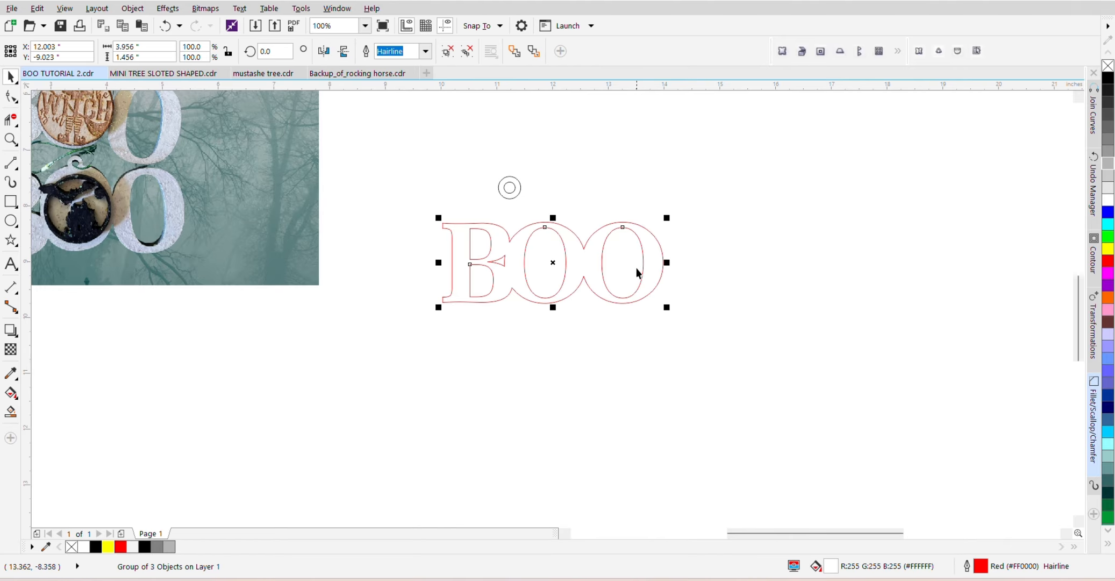
{"action": "left_click_drag", "start_coordinate": [487, 159], "coordinate": [536, 206]}
{"action": "key", "text": "p"}
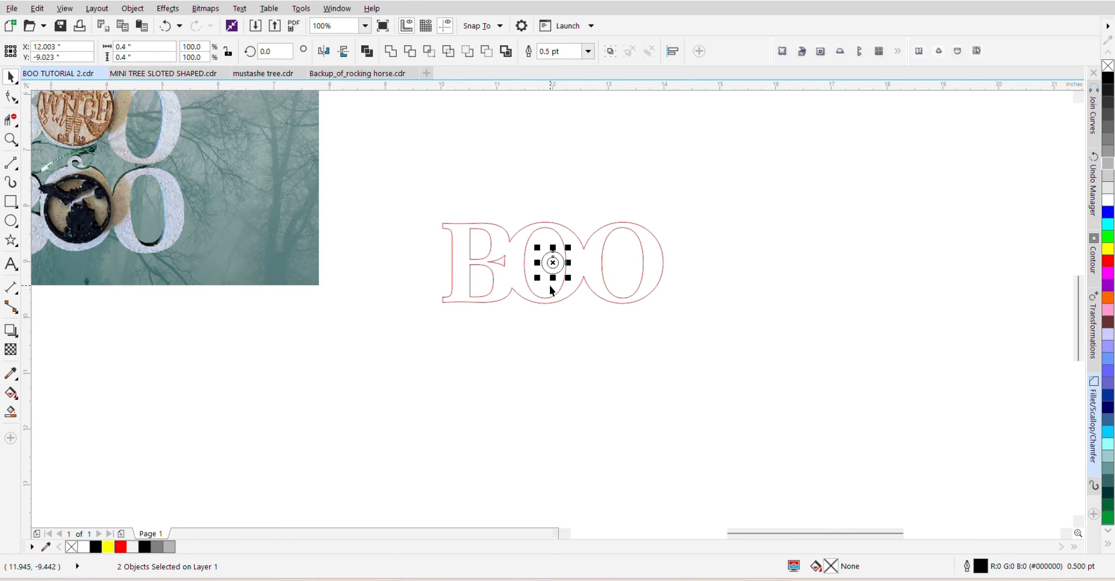
{"action": "scroll", "coordinate": [549, 246], "scroll_direction": "up", "scroll_amount": 4}
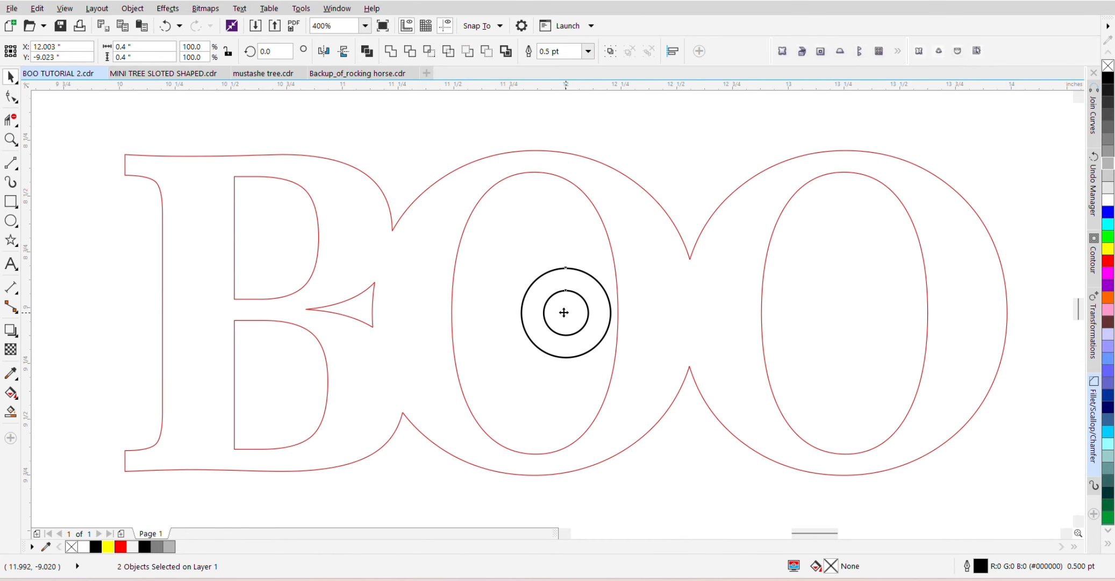
{"action": "left_click_drag", "start_coordinate": [564, 312], "coordinate": [538, 141]}
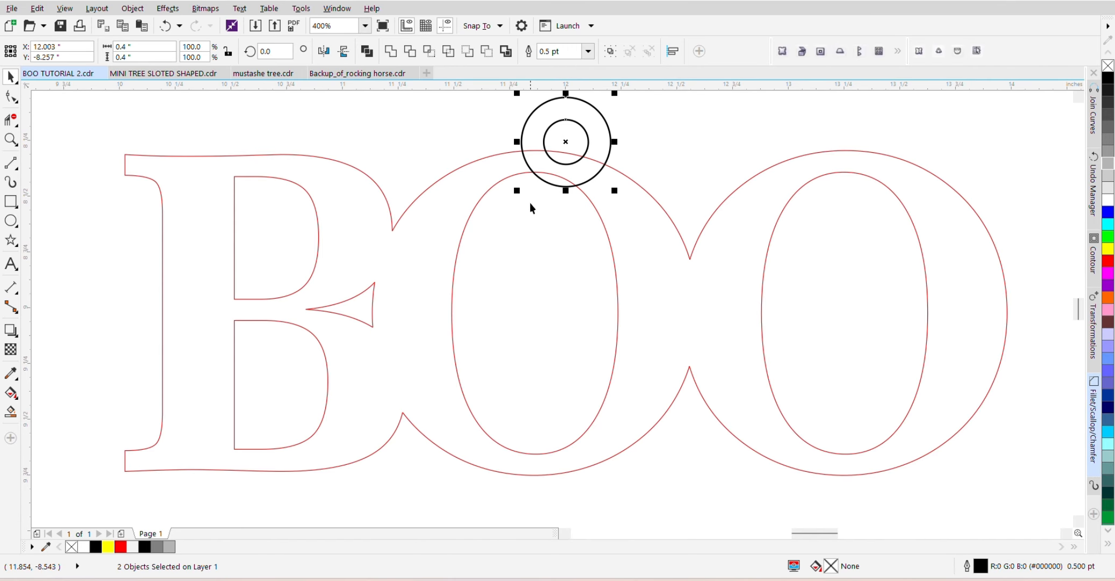
Enlarge the BOO outline proportionally to about 4.2 by 1.6 inches and re-centre it at about X 12.0, Y -9.0 inches
{"action": "scroll", "coordinate": [525, 189], "scroll_direction": "down", "scroll_amount": 2}
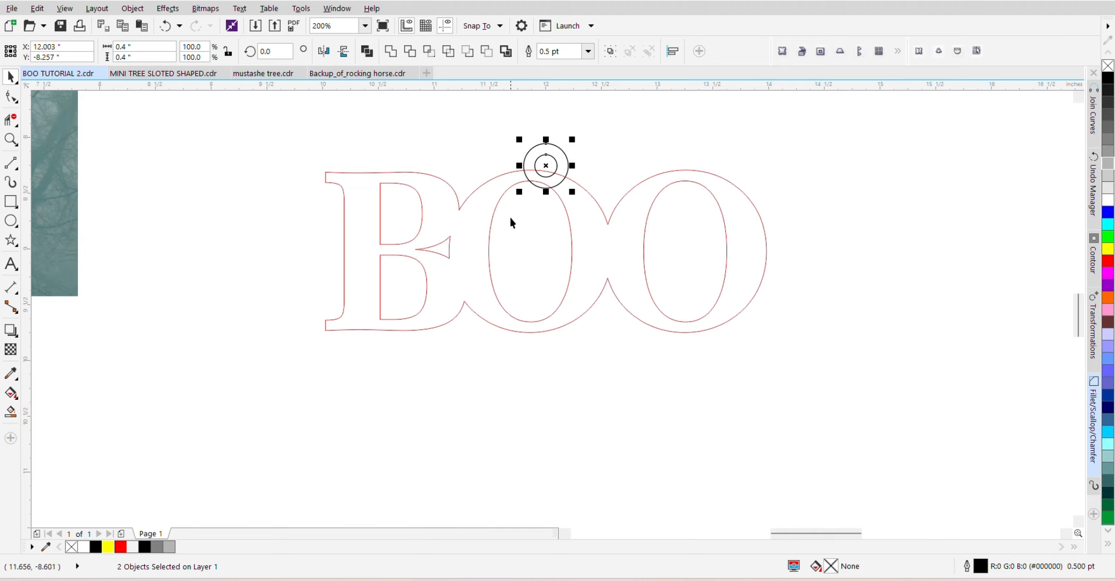
{"action": "left_click", "coordinate": [489, 274]}
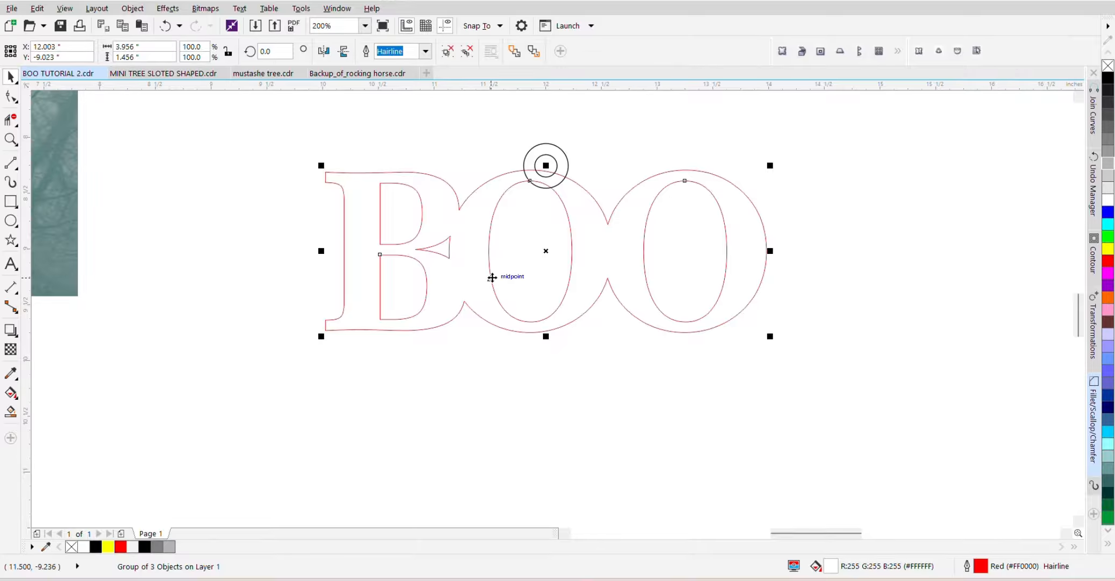
{"action": "left_click_drag", "start_coordinate": [770, 337], "coordinate": [802, 363]}
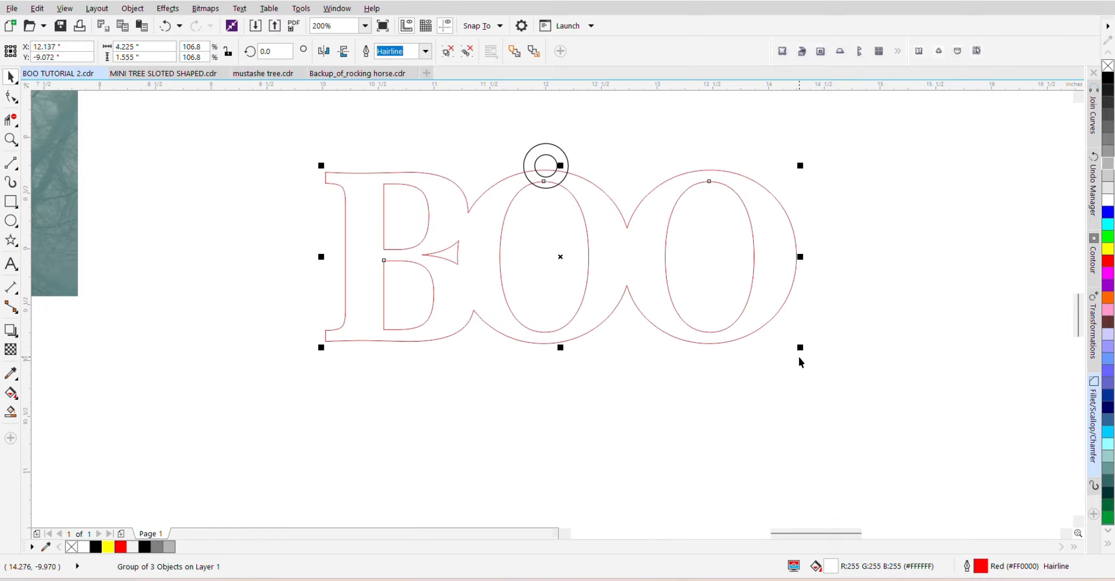
{"action": "left_click_drag", "start_coordinate": [656, 290], "coordinate": [645, 285]}
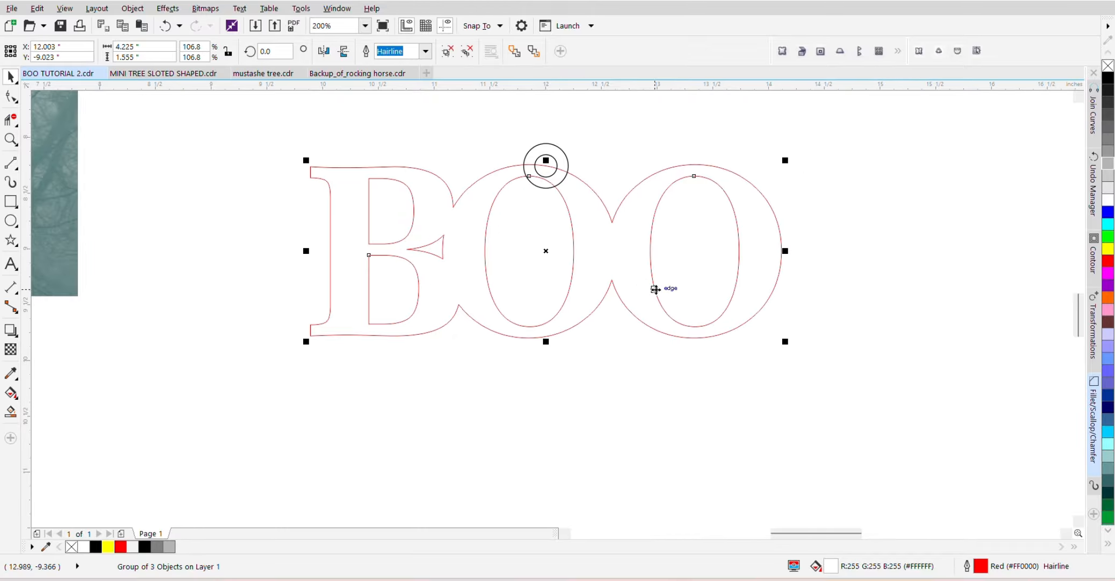
Select both hanger circles and move them slightly up to about Y -8.23 inches
{"action": "left_click_drag", "start_coordinate": [512, 128], "coordinate": [593, 219]}
{"action": "scroll", "coordinate": [542, 143], "scroll_direction": "up", "scroll_amount": 1}
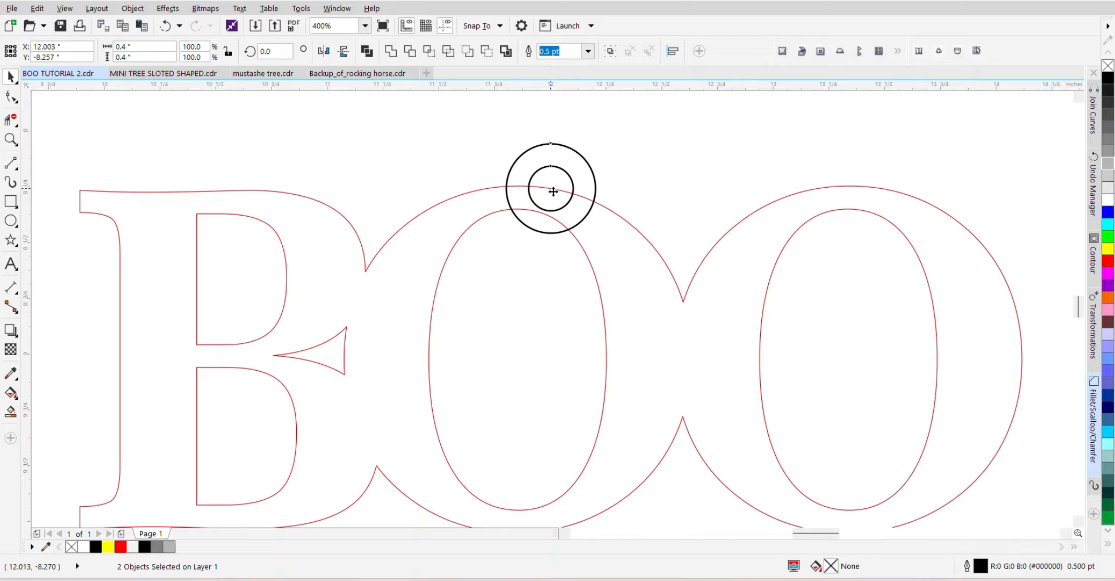
{"action": "left_click_drag", "start_coordinate": [551, 189], "coordinate": [553, 182]}
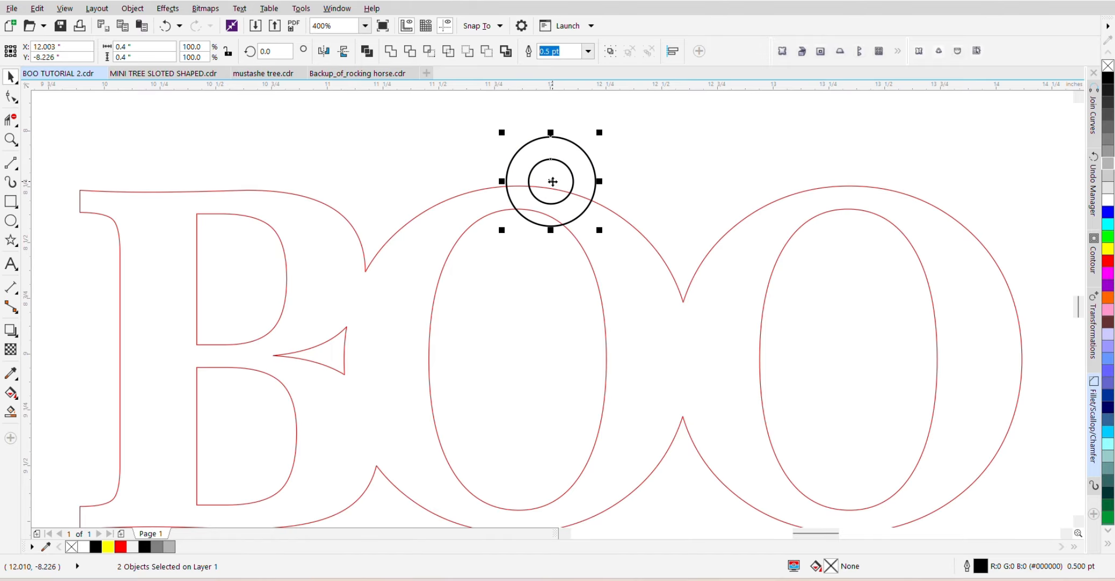
Delete the overlapping line segments where the hanger's outer circle crosses the middle O with the Virtual Segment Delete tool, leaving the small hole circle
{"action": "scroll", "coordinate": [553, 182], "scroll_direction": "down", "scroll_amount": 1}
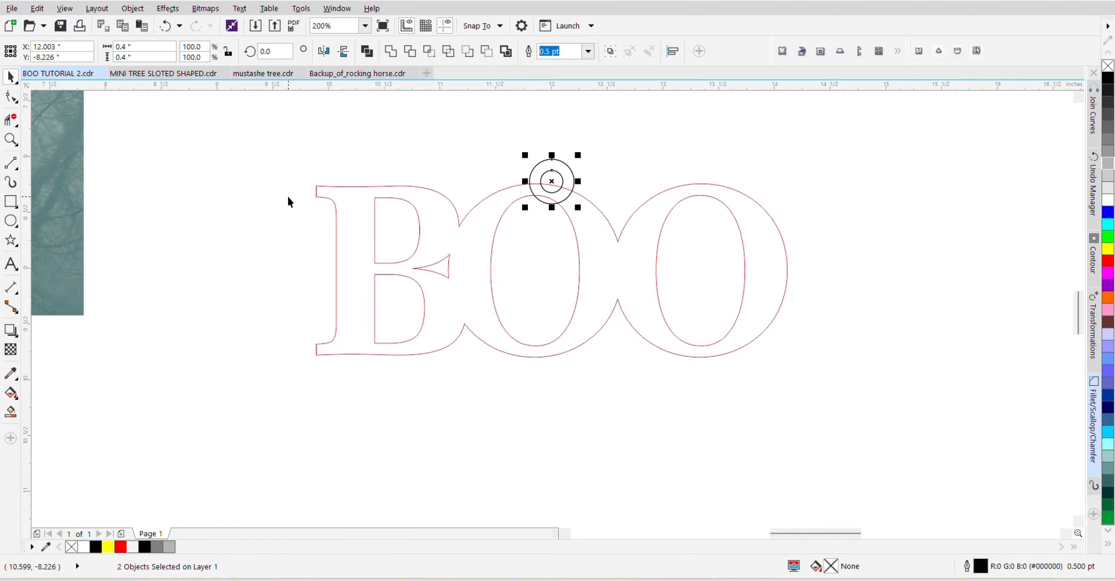
{"action": "left_click", "coordinate": [8, 122]}
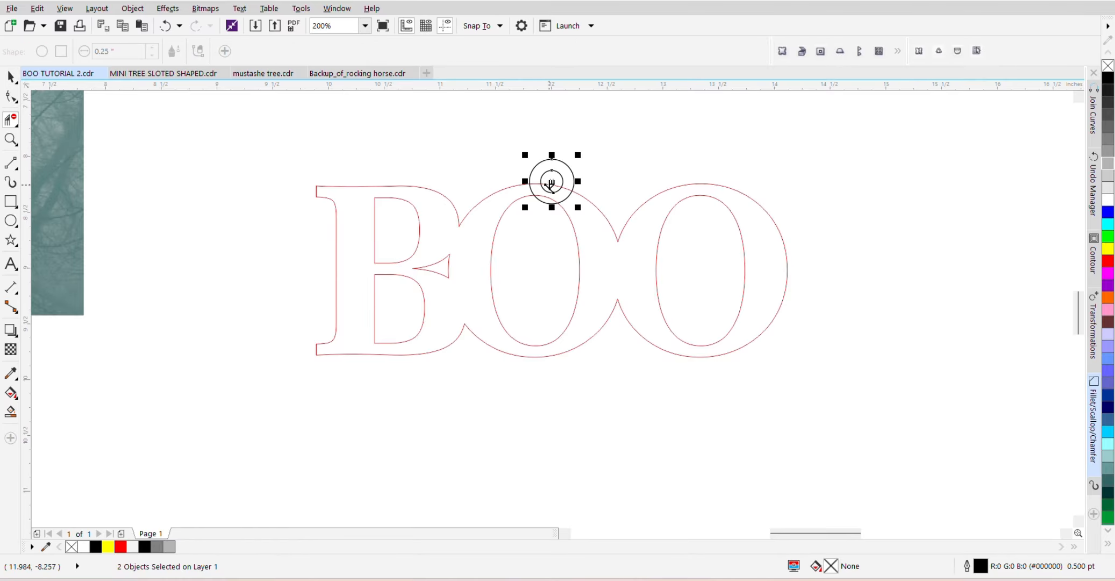
{"action": "scroll", "coordinate": [550, 180], "scroll_direction": "up", "scroll_amount": 2}
{"action": "scroll", "coordinate": [526, 180], "scroll_direction": "up", "scroll_amount": 2}
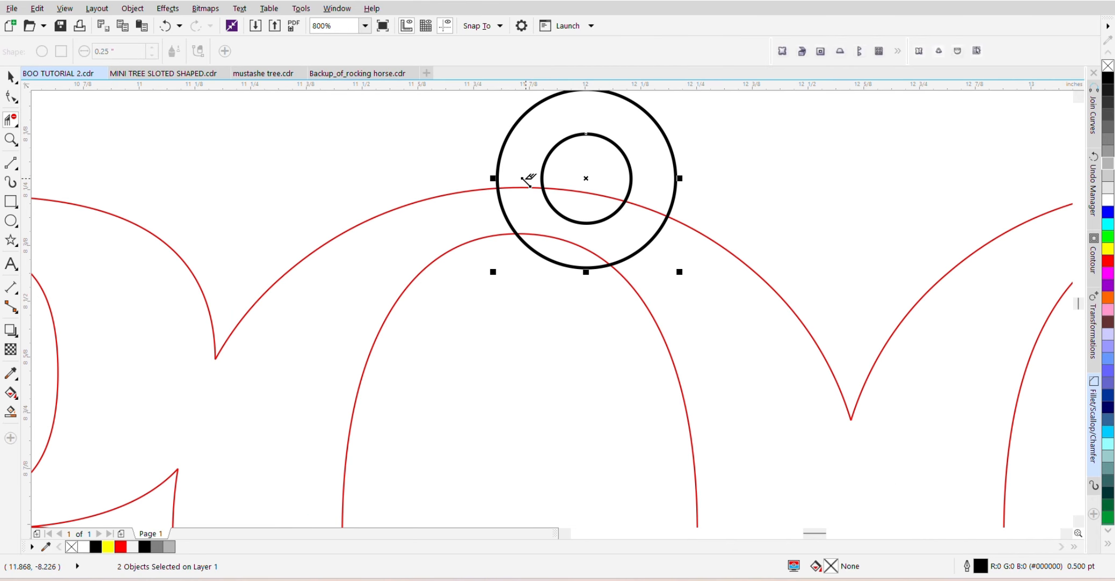
{"action": "left_click", "coordinate": [580, 193]}
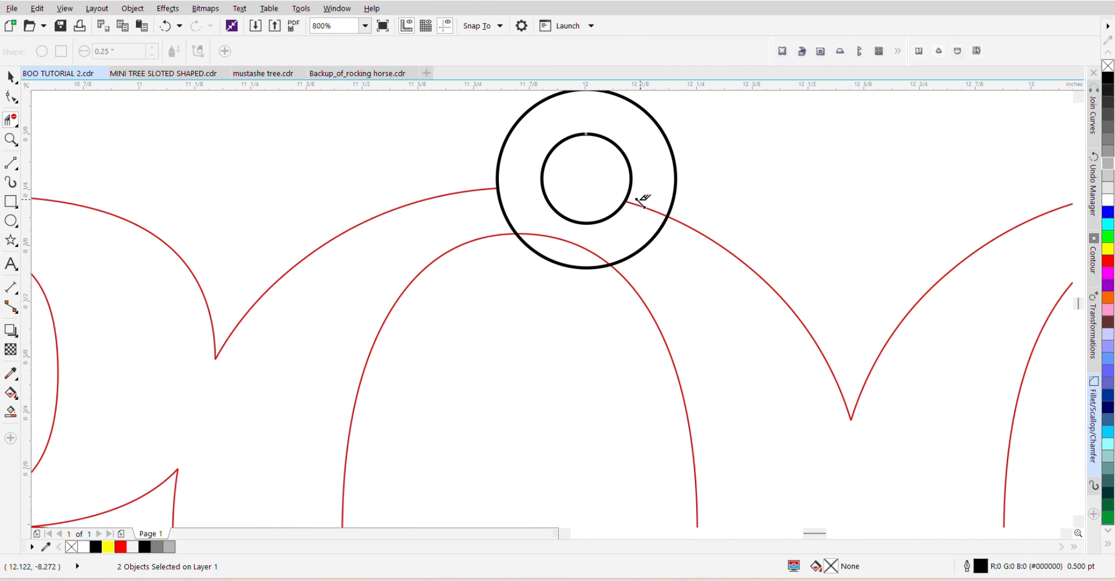
{"action": "left_click", "coordinate": [642, 203]}
{"action": "left_click", "coordinate": [655, 243]}
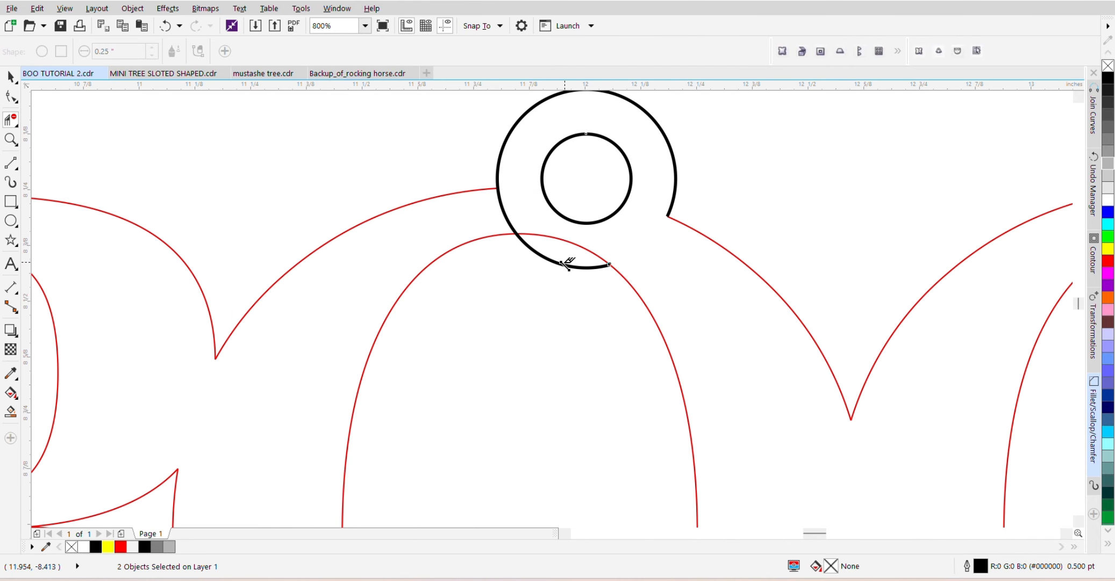
{"action": "left_click", "coordinate": [570, 267]}
{"action": "left_click", "coordinate": [502, 211]}
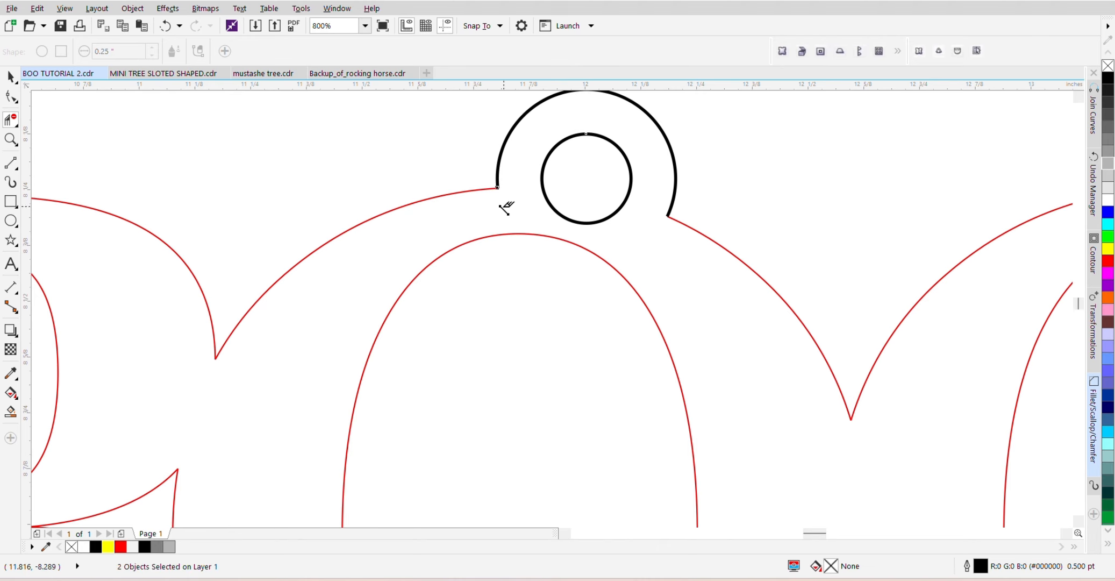
{"action": "scroll", "coordinate": [534, 187], "scroll_direction": "down", "scroll_amount": 4}
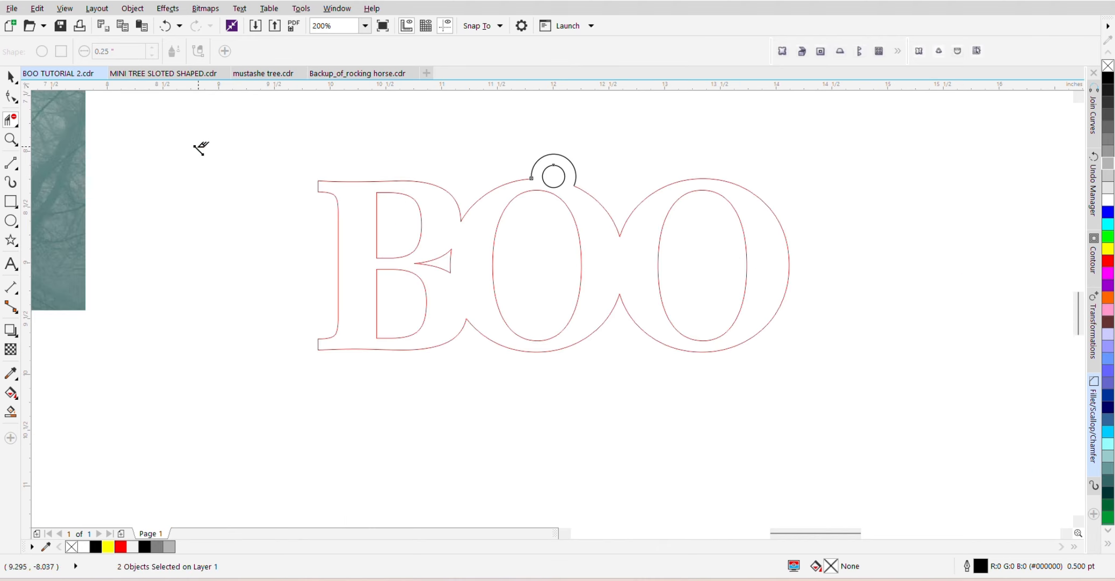
Group the BOO outline with both hanger curves and set the group's outline width to Hairline
{"action": "left_click", "coordinate": [10, 76]}
{"action": "left_click_drag", "start_coordinate": [275, 118], "coordinate": [891, 422]}
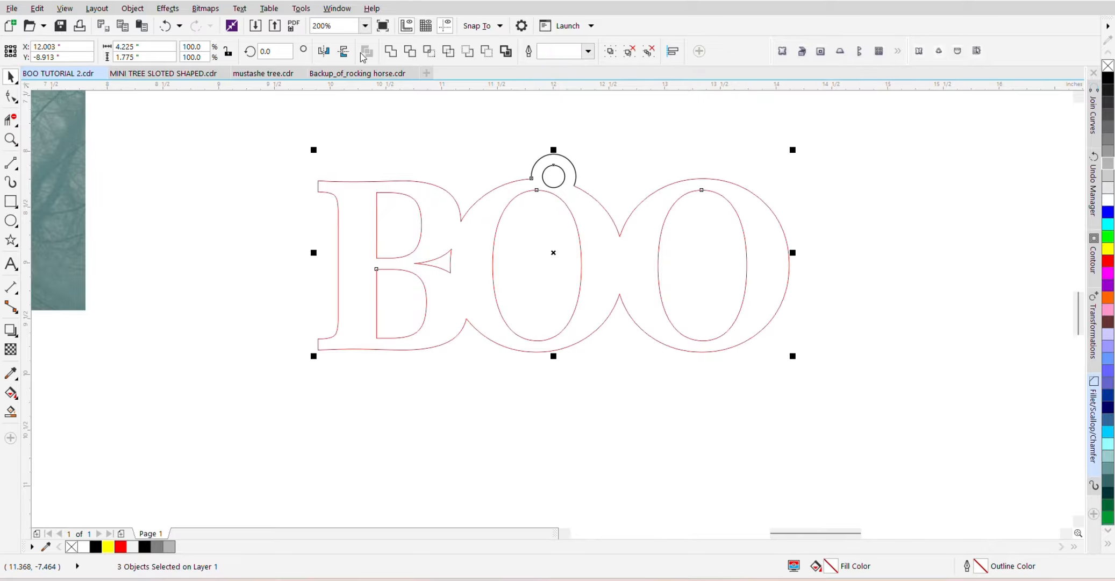
{"action": "left_click", "coordinate": [132, 8]}
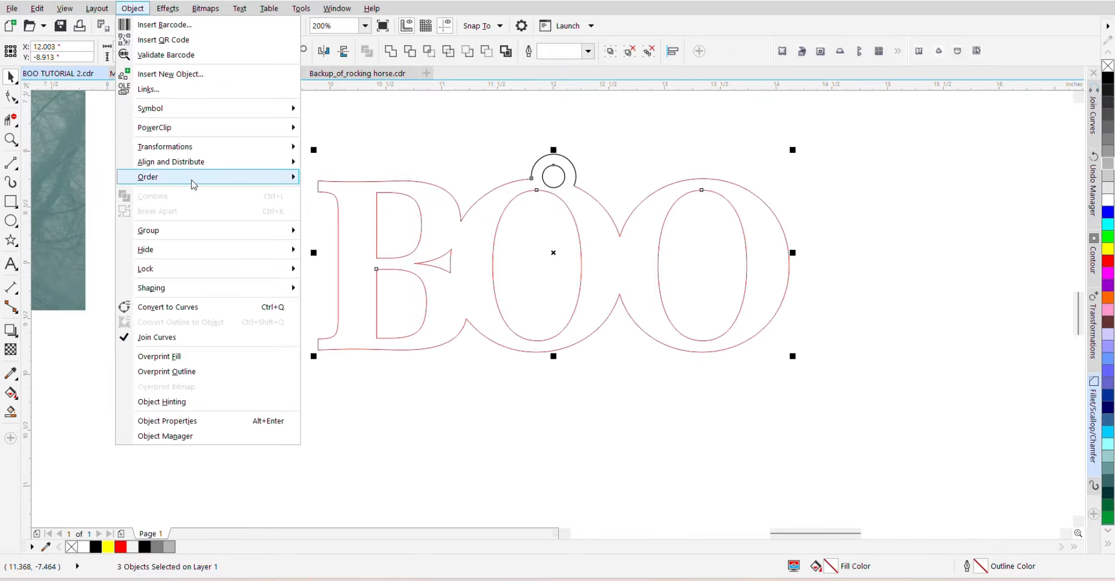
{"action": "mouse_move", "coordinate": [193, 231]}
{"action": "left_click", "coordinate": [333, 232]}
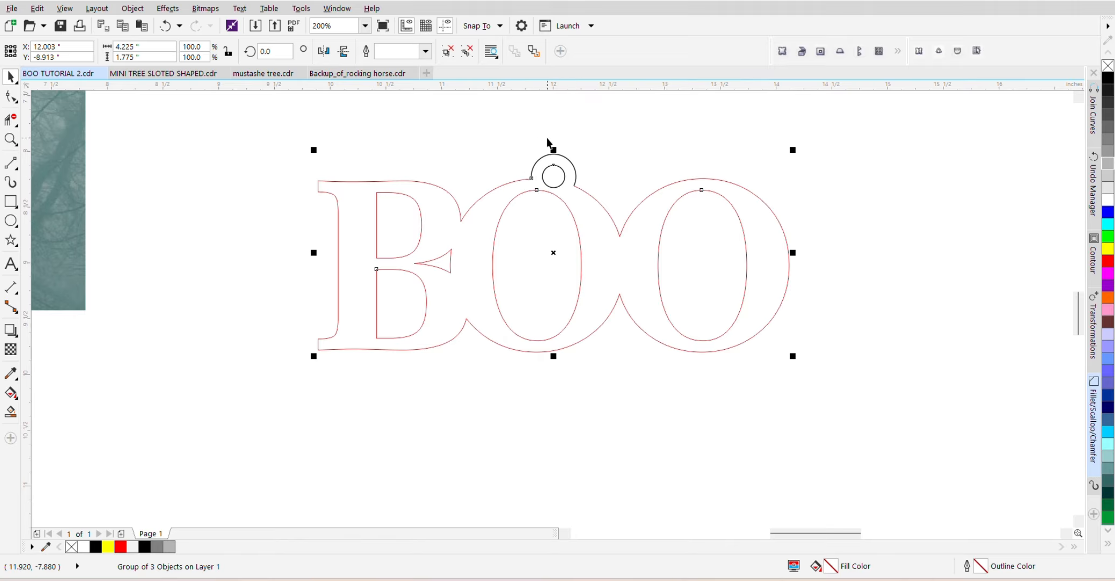
{"action": "left_click", "coordinate": [426, 51]}
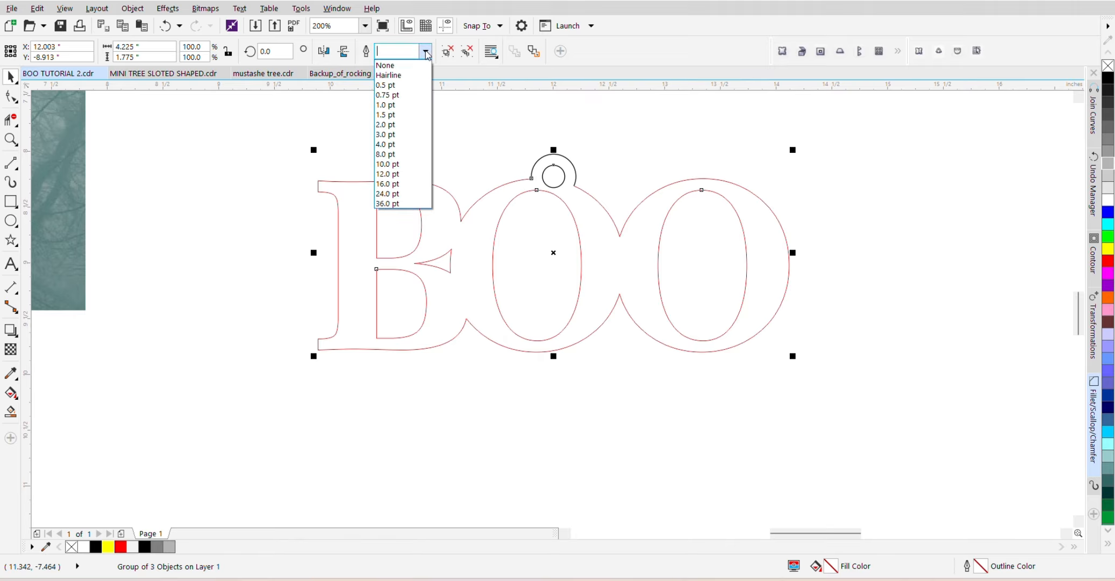
{"action": "left_click", "coordinate": [406, 75]}
{"action": "left_click", "coordinate": [469, 158]}
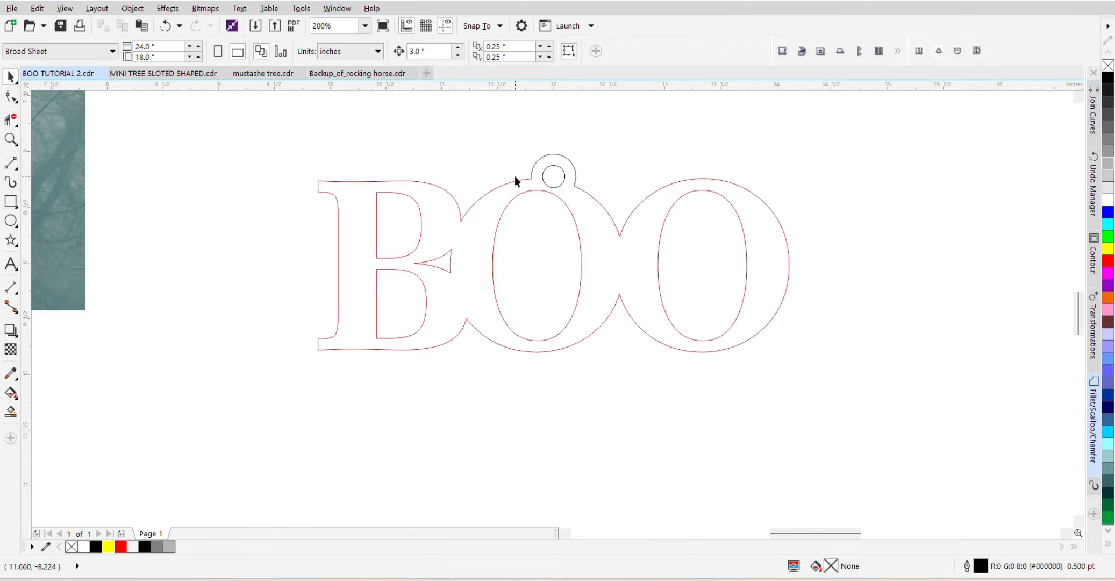
Copy and paste the grouped BOO ornament, then move the copy 3 inches straight down
{"action": "scroll", "coordinate": [561, 222], "scroll_direction": "down", "scroll_amount": 2}
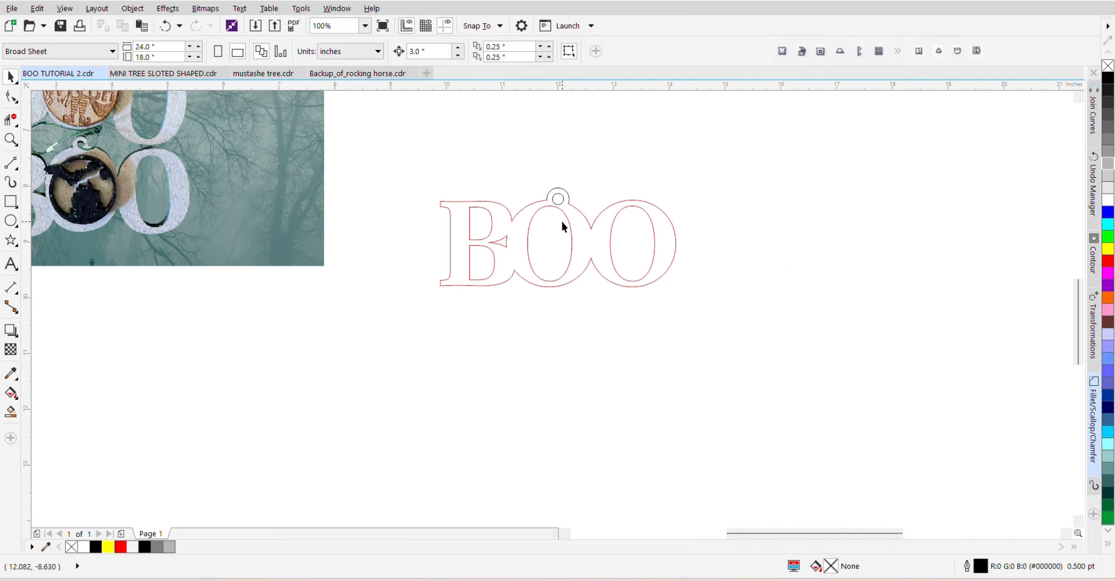
{"action": "scroll", "coordinate": [561, 221], "scroll_direction": "down", "scroll_amount": 2}
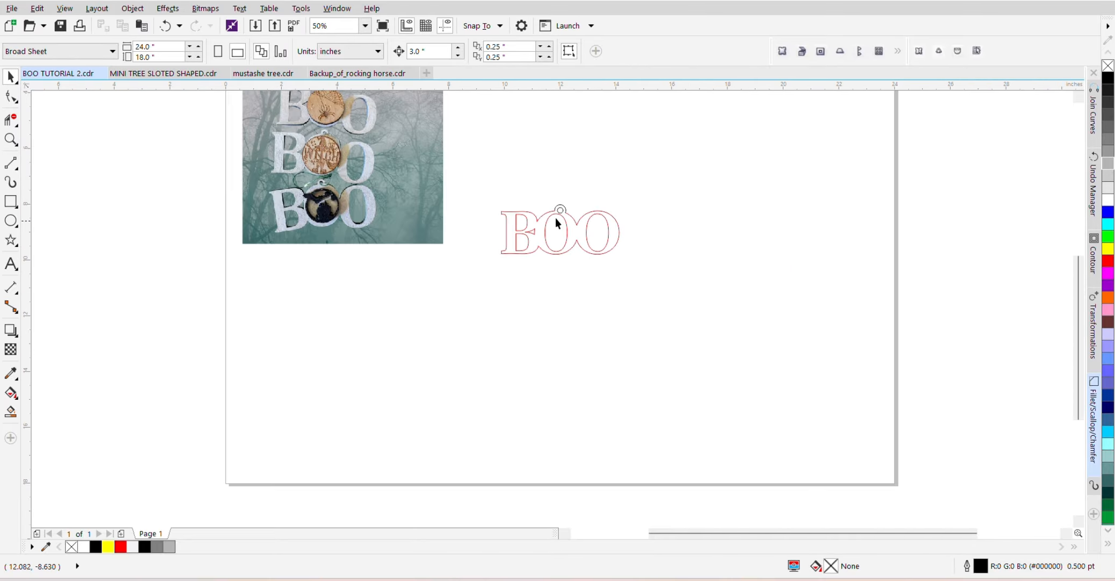
{"action": "scroll", "coordinate": [542, 216], "scroll_direction": "up", "scroll_amount": 2}
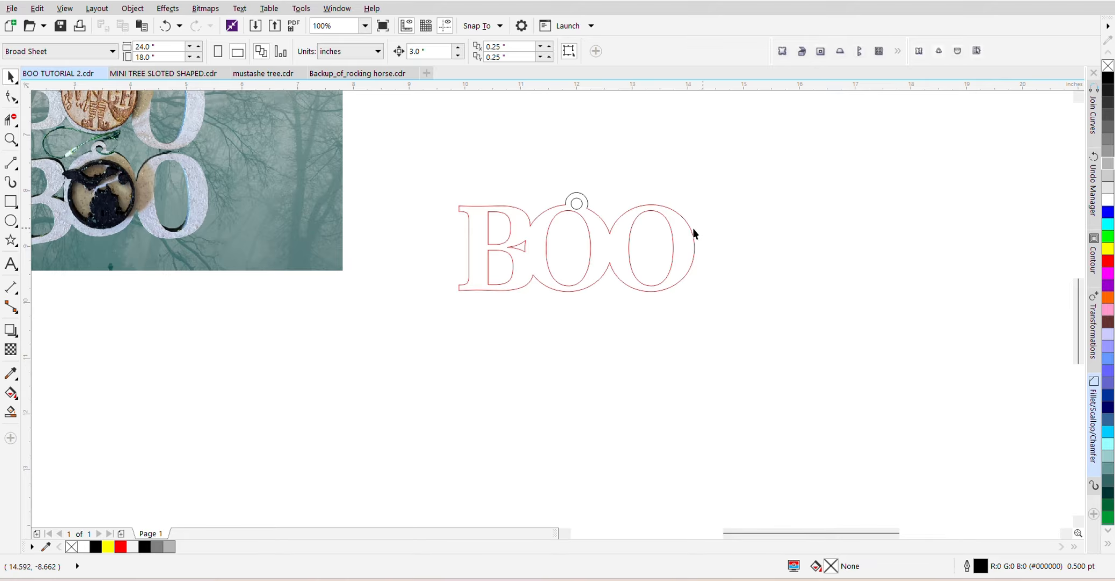
{"action": "left_click", "coordinate": [589, 233]}
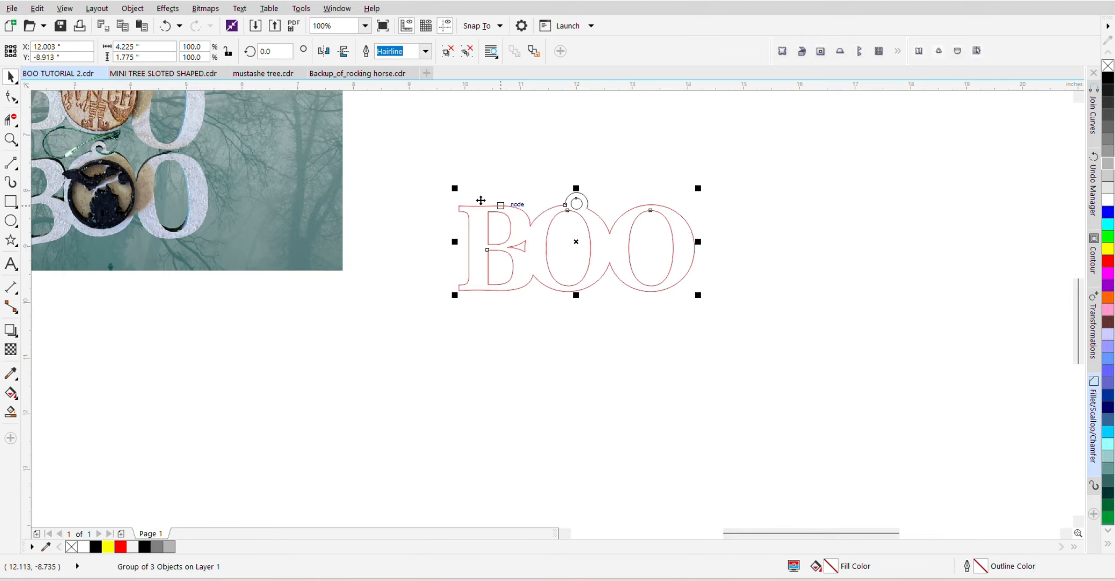
{"action": "left_click", "coordinate": [41, 8]}
{"action": "left_click", "coordinate": [54, 104]}
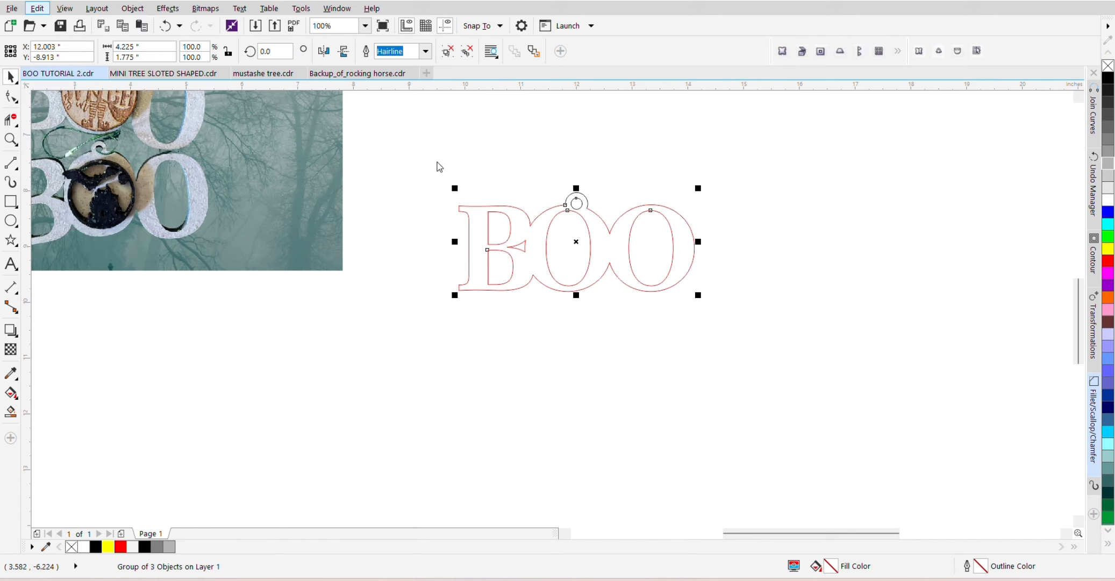
{"action": "right_click", "coordinate": [420, 138]}
{"action": "left_click", "coordinate": [471, 228]}
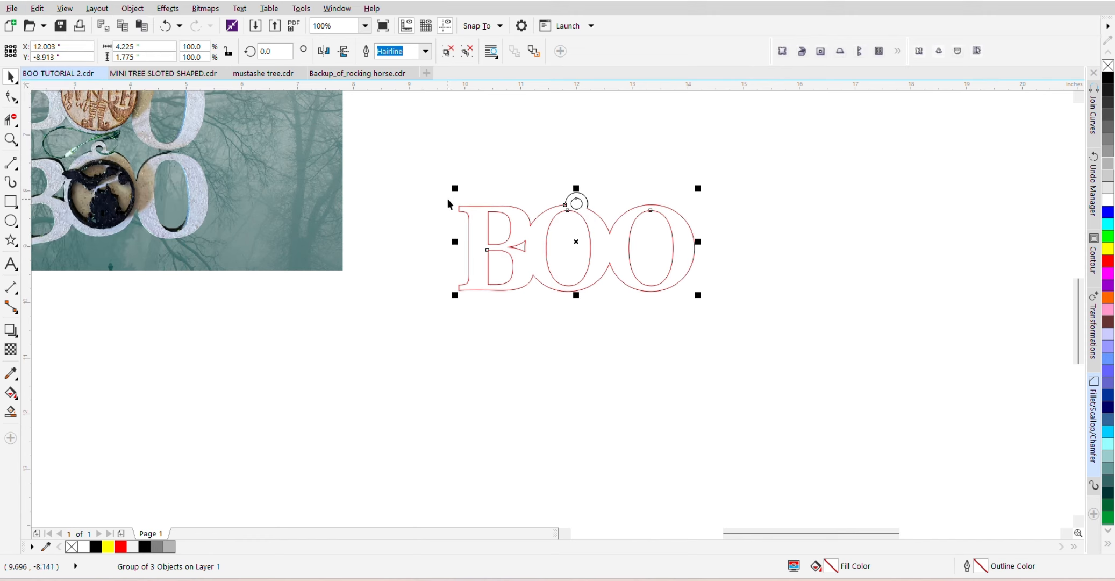
{"action": "key", "text": "Down"}
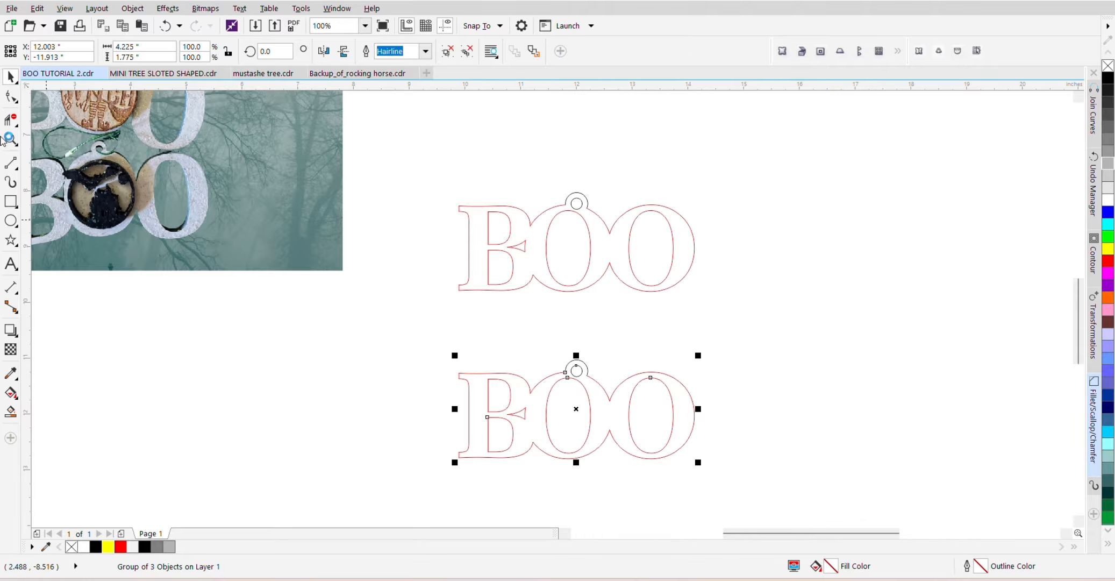
Delete the inner oval of the middle O in the upper BOO ornament with the Virtual Segment Delete tool
{"action": "left_click", "coordinate": [10, 120]}
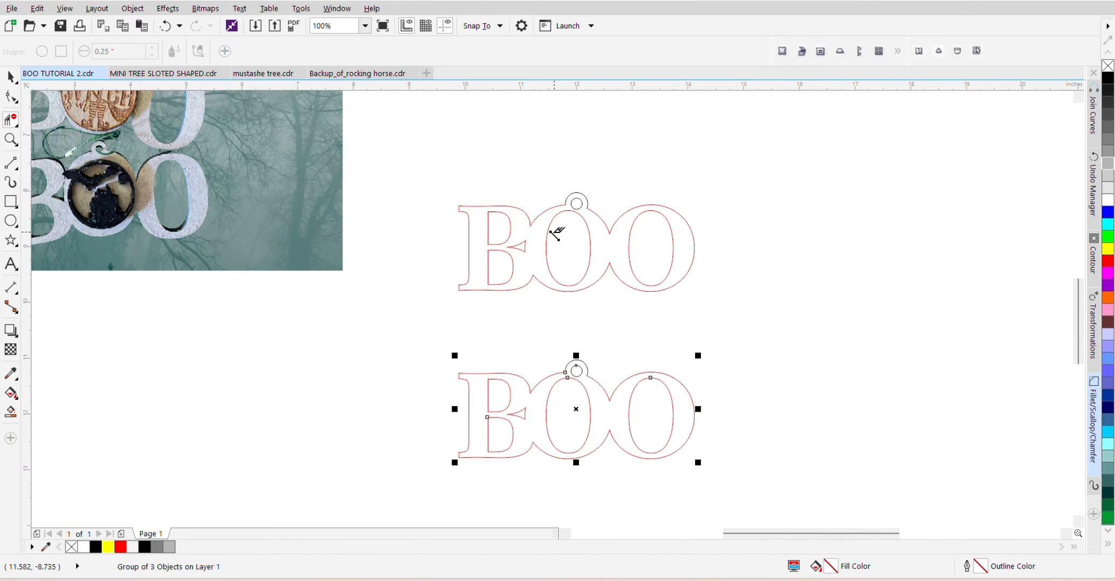
{"action": "scroll", "coordinate": [551, 234], "scroll_direction": "up", "scroll_amount": 1}
{"action": "left_click_drag", "start_coordinate": [518, 226], "coordinate": [559, 252]}
{"action": "scroll", "coordinate": [558, 249], "scroll_direction": "down", "scroll_amount": 1}
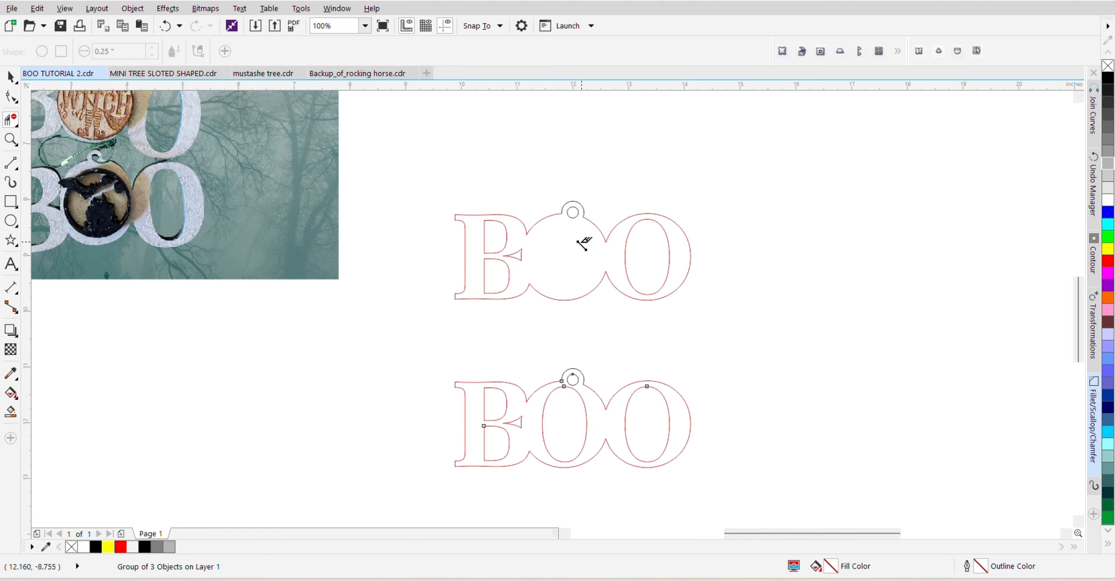
Compare the two red BOO ornaments with the reference photo and the black sample outline above it
{"action": "scroll", "coordinate": [597, 262], "scroll_direction": "down", "scroll_amount": 1}
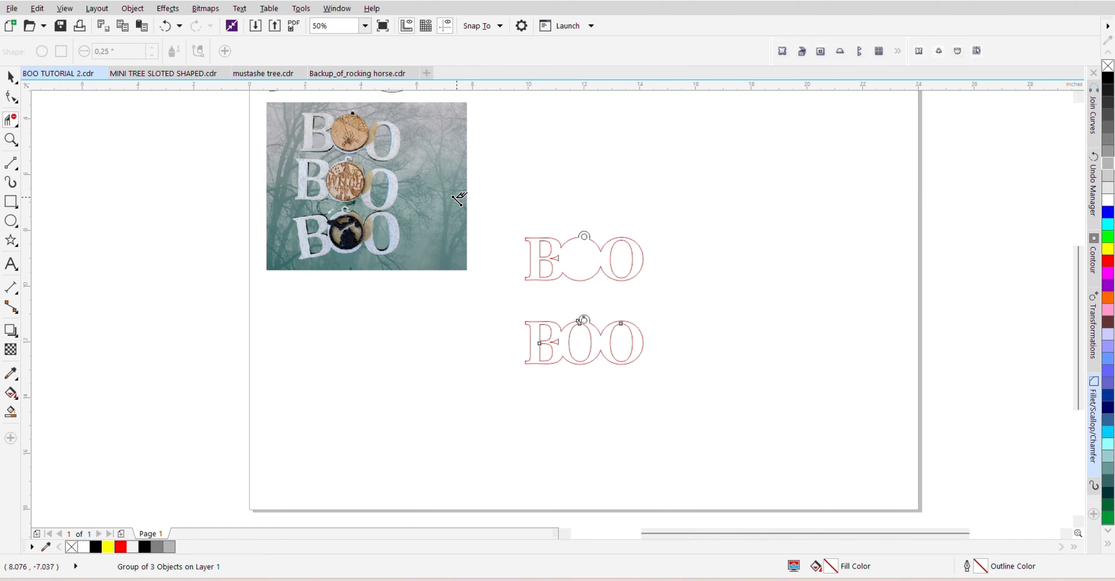
{"action": "scroll", "coordinate": [350, 125], "scroll_direction": "up", "scroll_amount": 1}
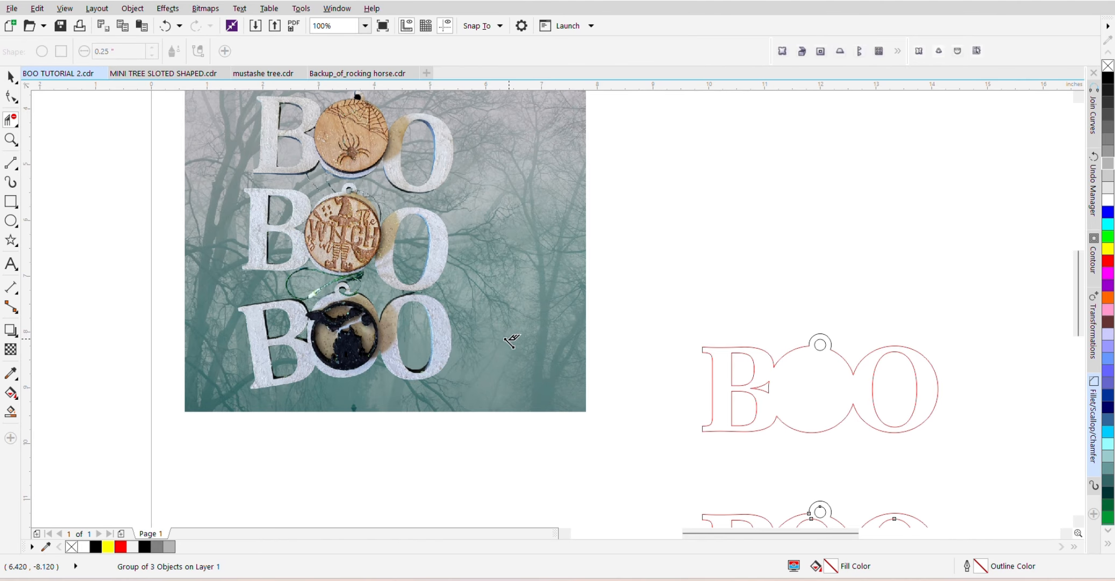
{"action": "scroll", "coordinate": [511, 345], "scroll_direction": "down", "scroll_amount": 2}
{"action": "scroll", "coordinate": [508, 296], "scroll_direction": "up", "scroll_amount": 2}
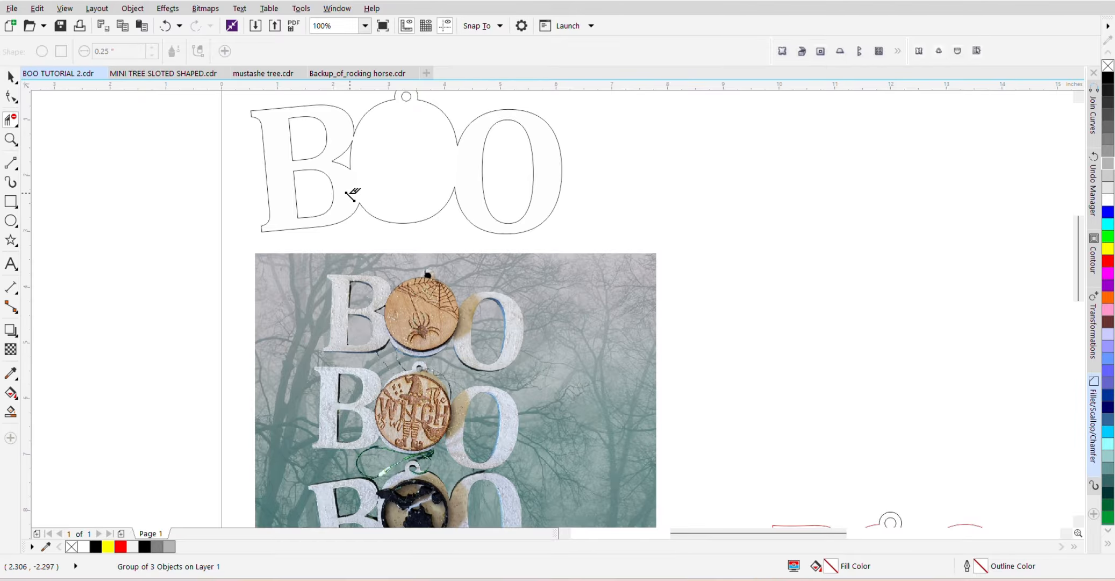
{"action": "scroll", "coordinate": [352, 195], "scroll_direction": "down", "scroll_amount": 2}
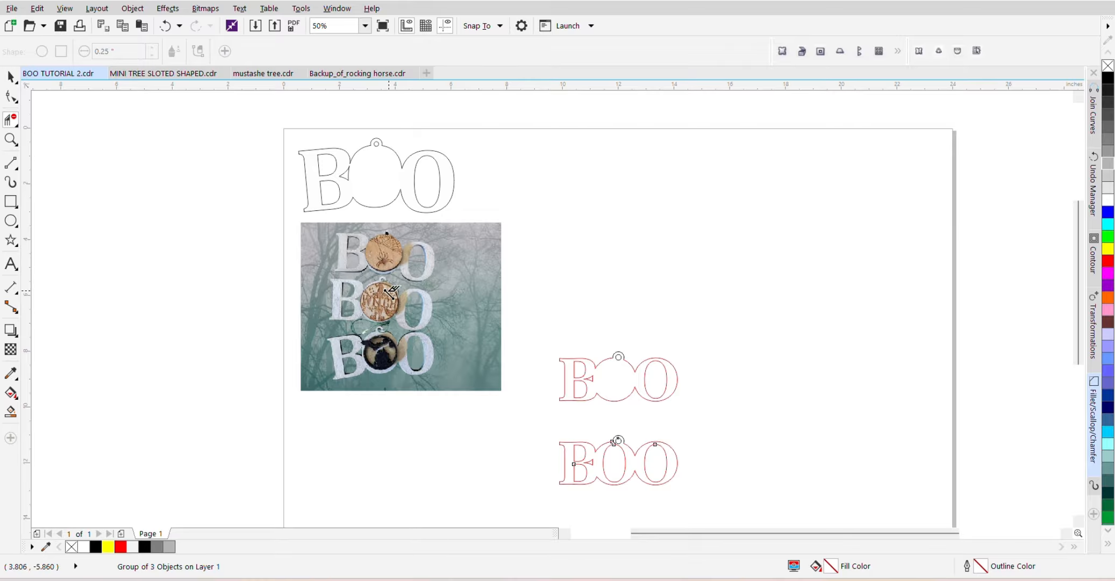
{"action": "scroll", "coordinate": [415, 296], "scroll_direction": "up", "scroll_amount": 2}
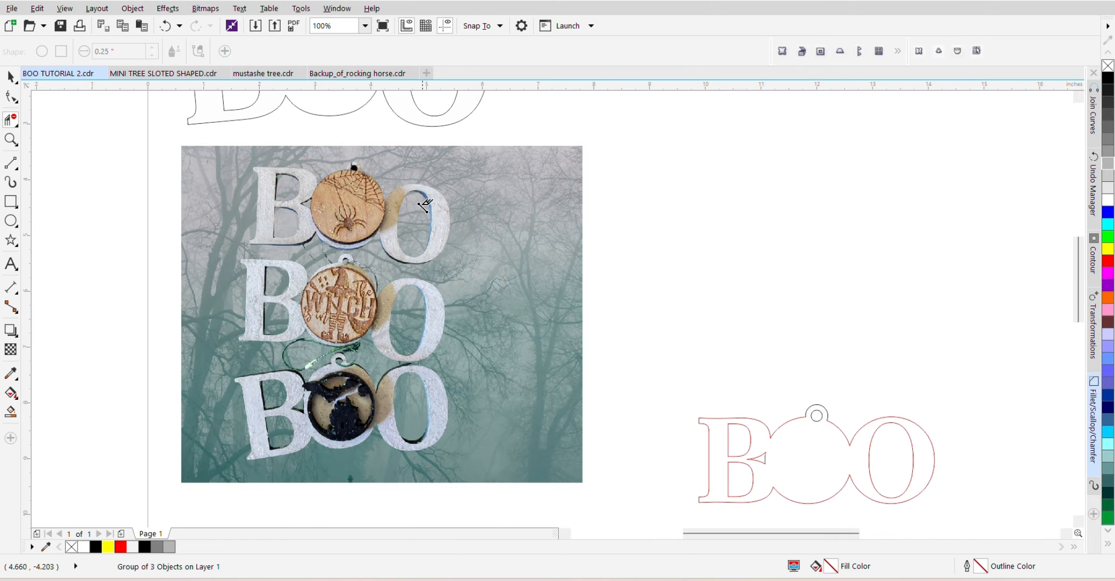
{"action": "scroll", "coordinate": [315, 309], "scroll_direction": "down", "scroll_amount": 4}
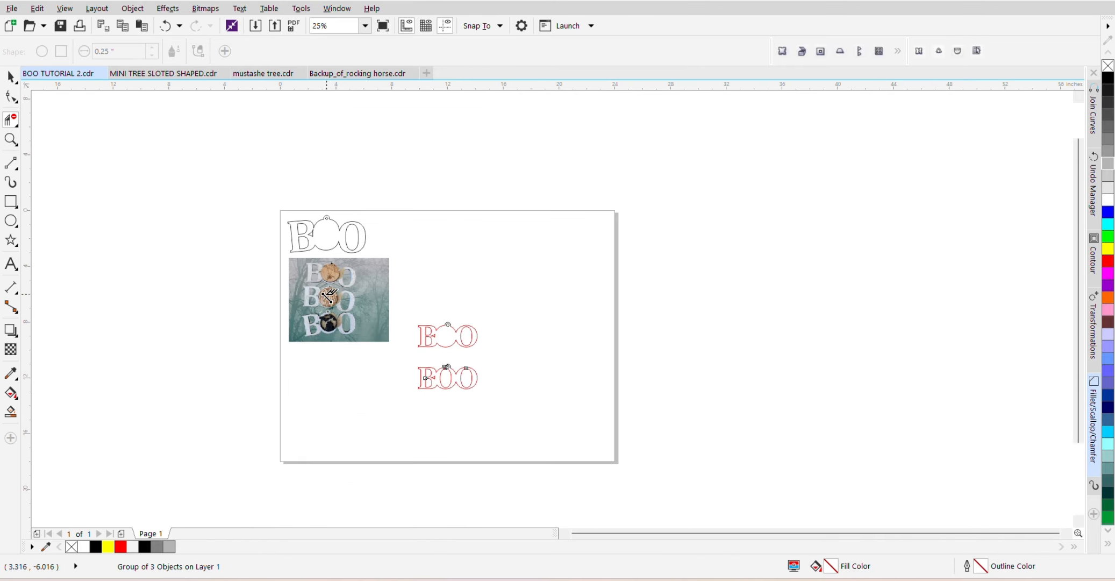
{"action": "scroll", "coordinate": [450, 382], "scroll_direction": "up", "scroll_amount": 4}
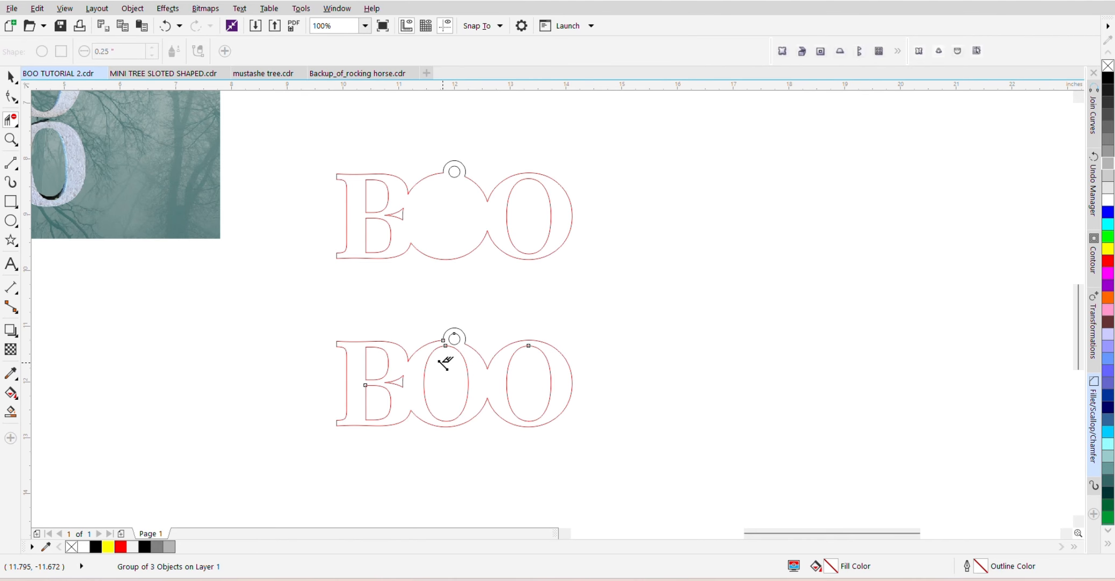
Move the lower BOO ornament about 1 inch up so it sits just below the upper one, and deselect it
{"action": "left_click", "coordinate": [11, 77]}
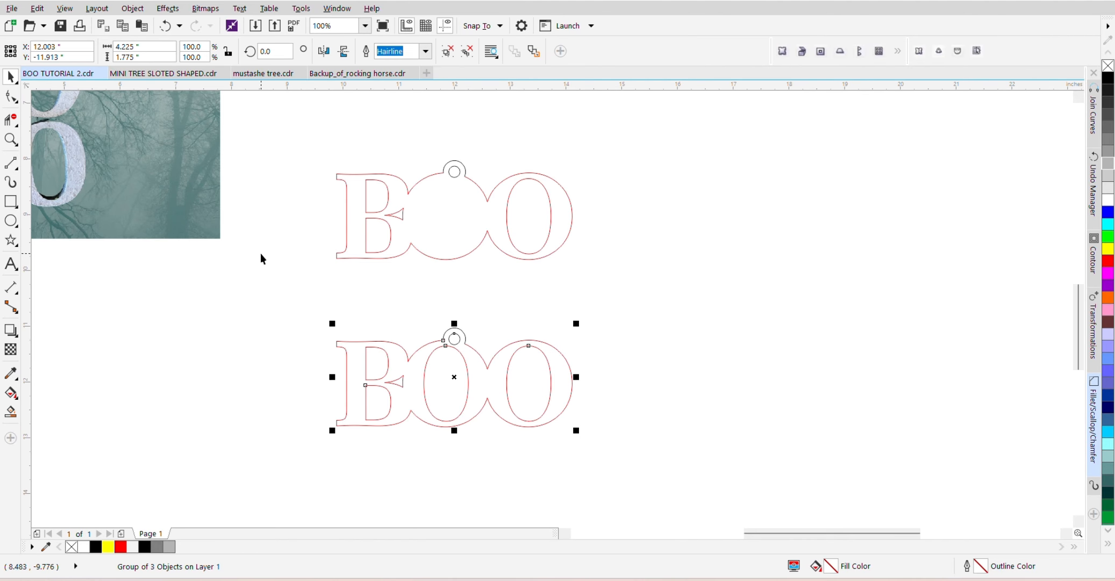
{"action": "left_click_drag", "start_coordinate": [303, 315], "coordinate": [640, 476]}
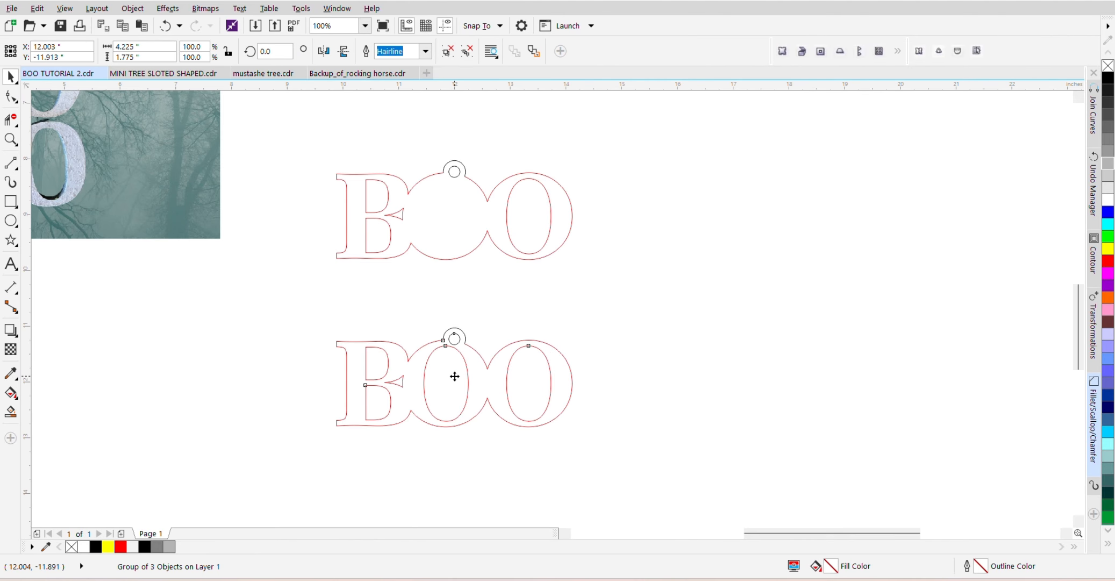
{"action": "left_click_drag", "start_coordinate": [453, 373], "coordinate": [453, 320]}
{"action": "left_click", "coordinate": [311, 259]}
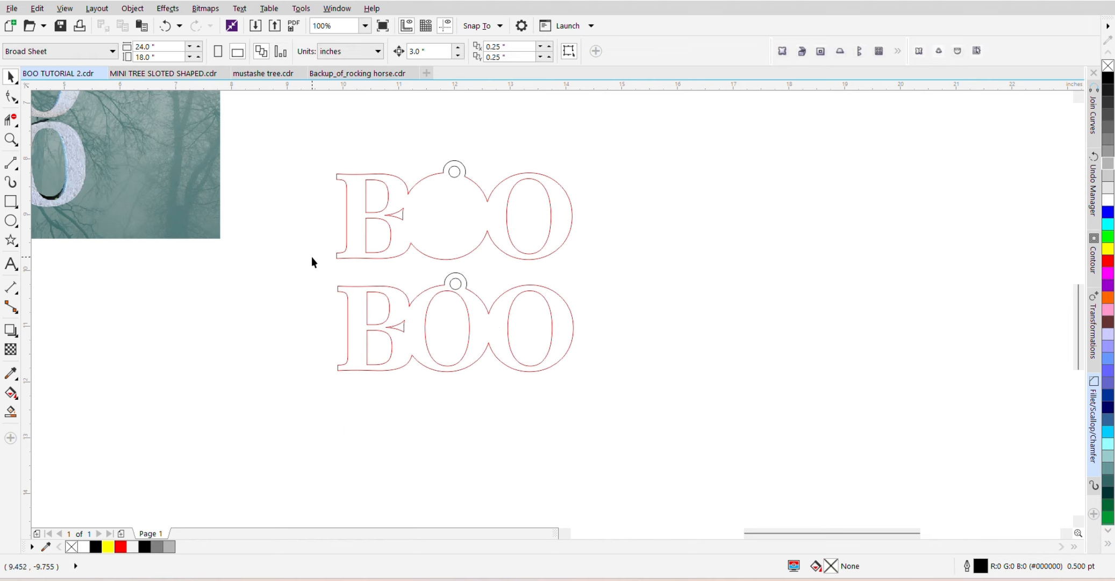